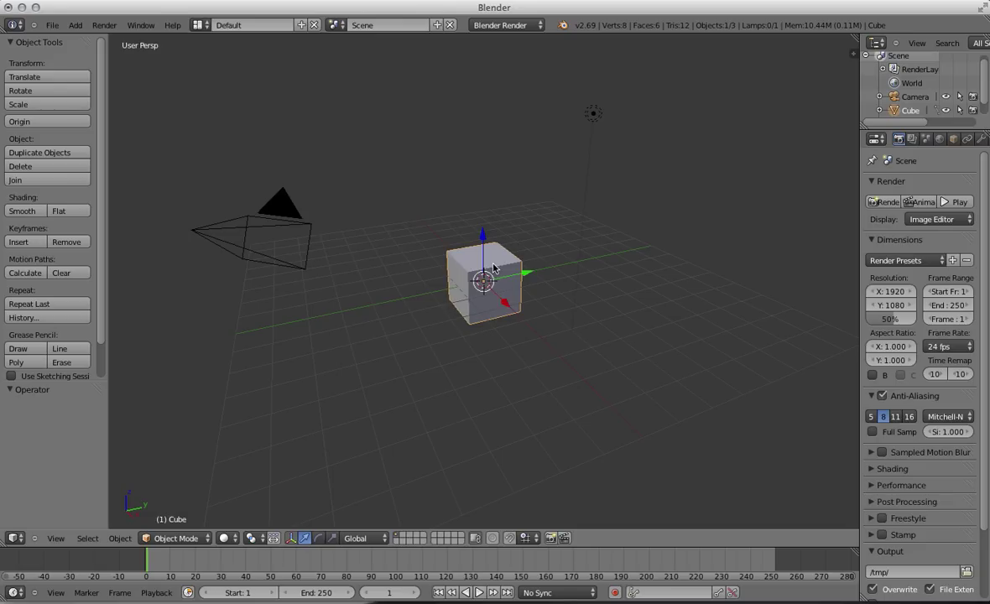
- Replace the default cube with a mesh plane scaled up by about 7.97
key(x)
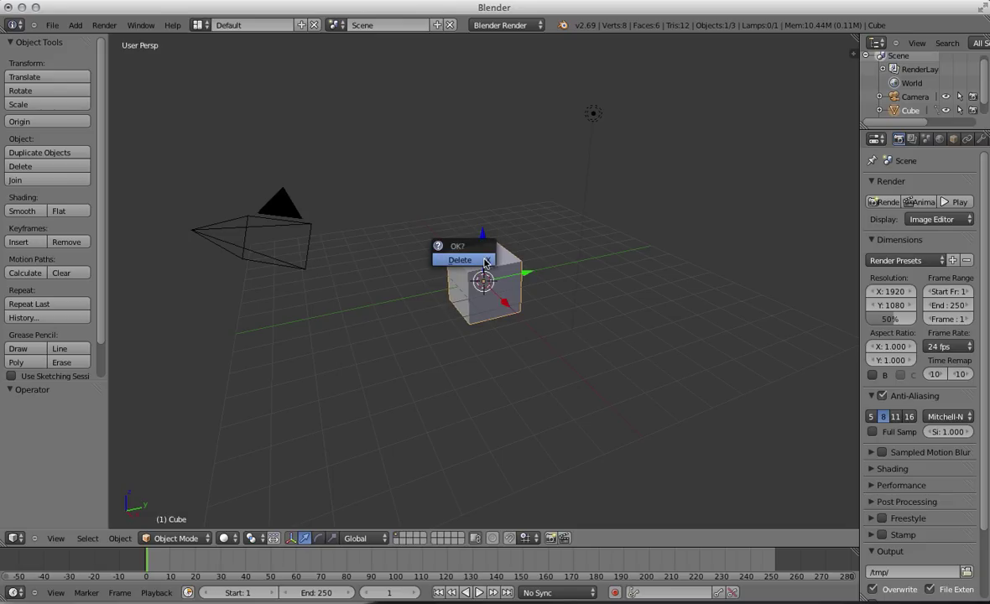
click(453, 260)
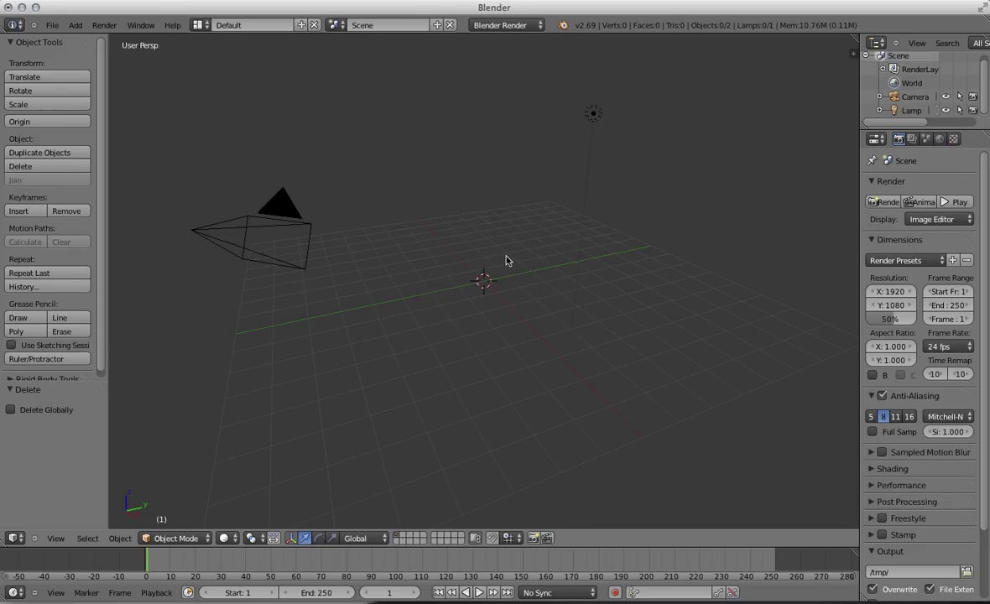
click(75, 25)
mouse_move(126, 38)
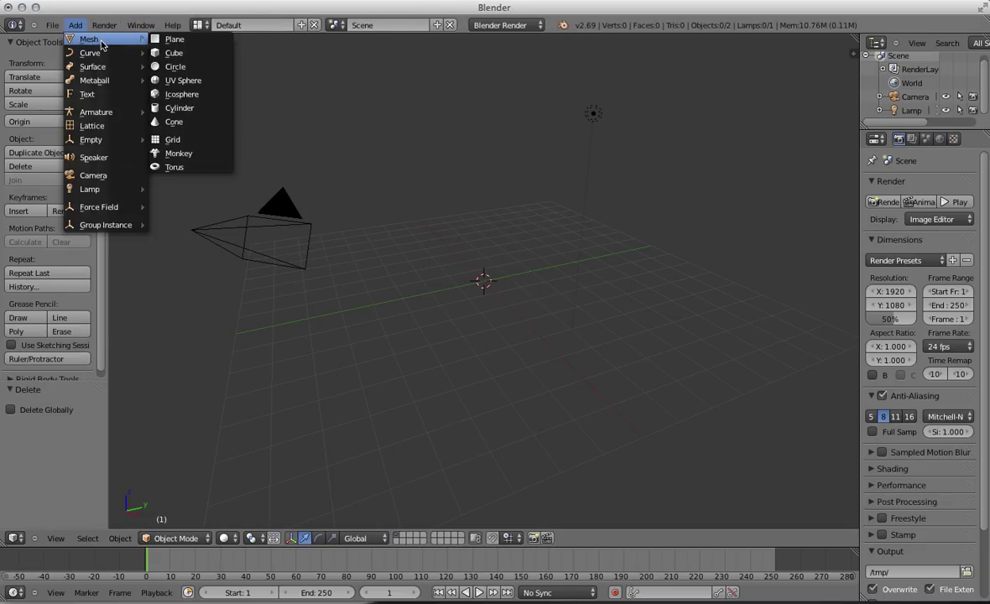
click(176, 43)
key(s)
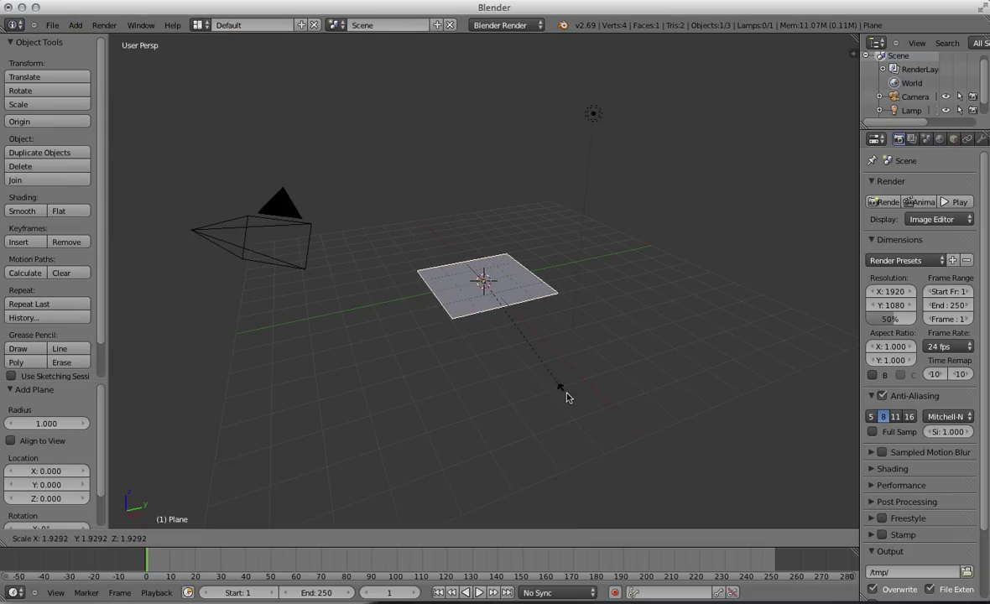
click(972, 572)
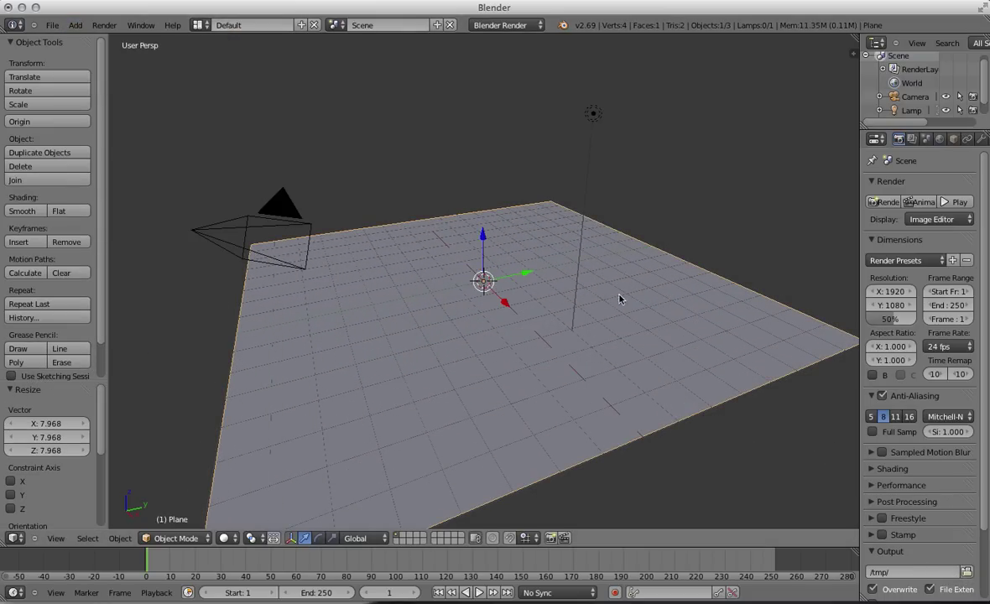
- From the top view, subdivide the plane four times in Edit Mode to form a 16 by 16 grid of faces
click(56, 539)
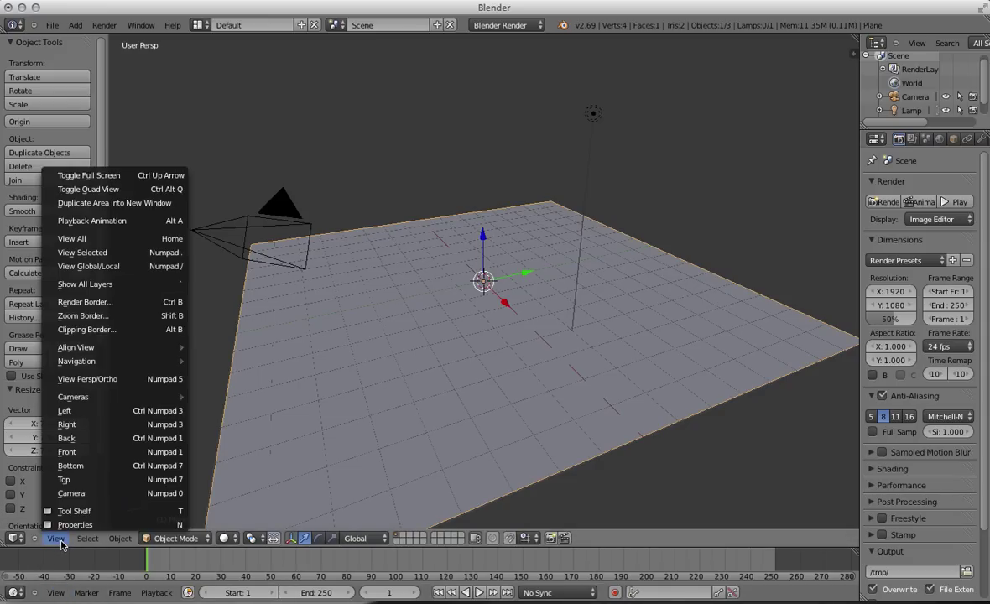
click(66, 479)
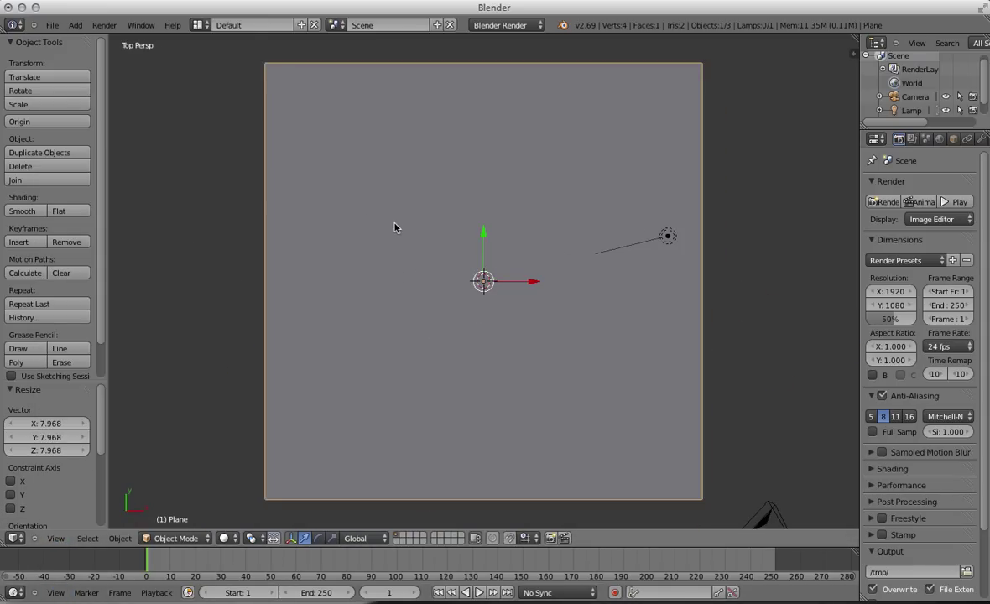
click(178, 538)
click(170, 509)
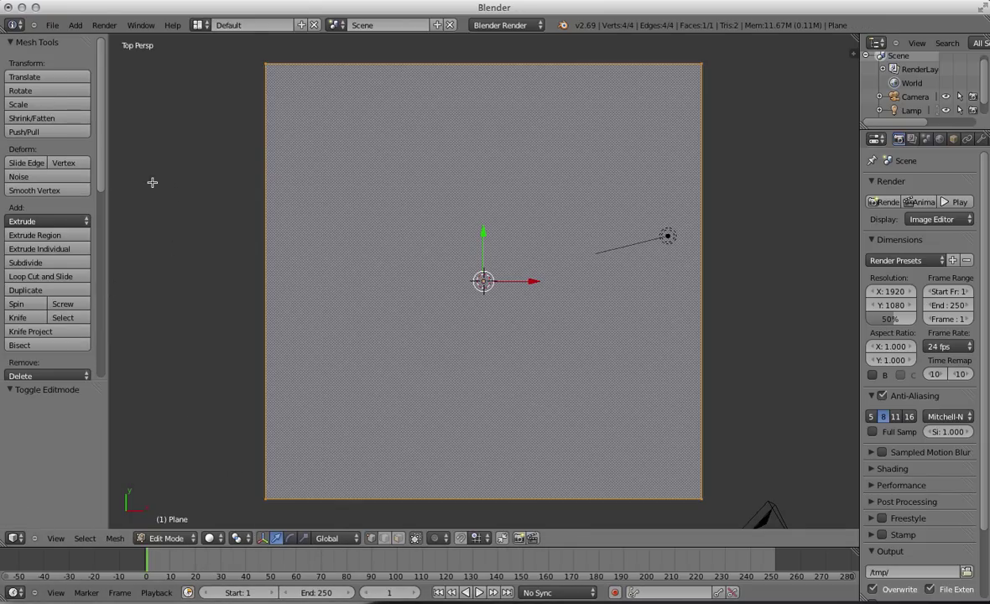
click(37, 265)
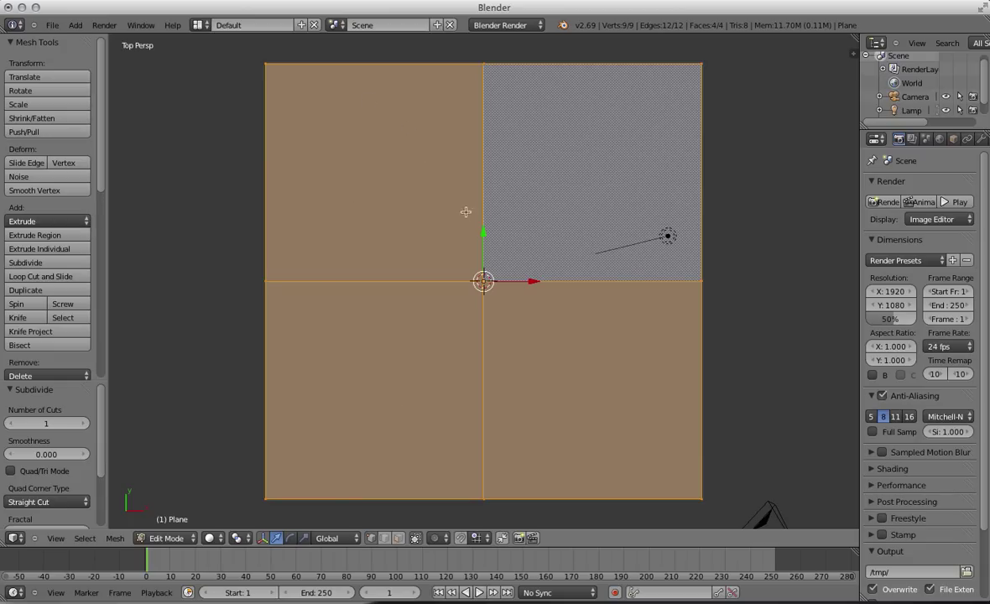
click(22, 264)
click(23, 264)
click(23, 264)
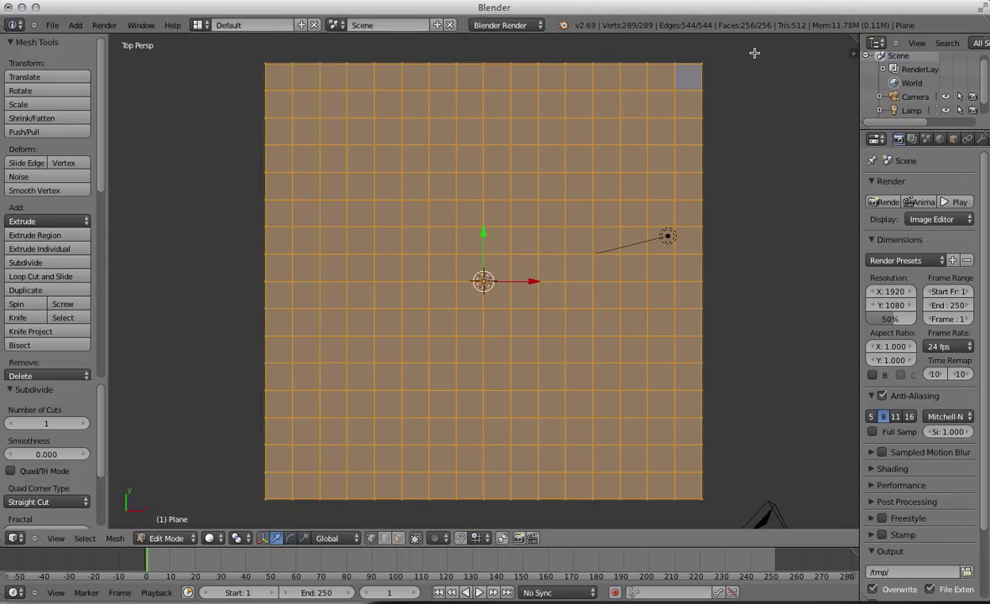
- Deselect the whole mesh and switch to face selection mode
click(202, 328)
key(a)
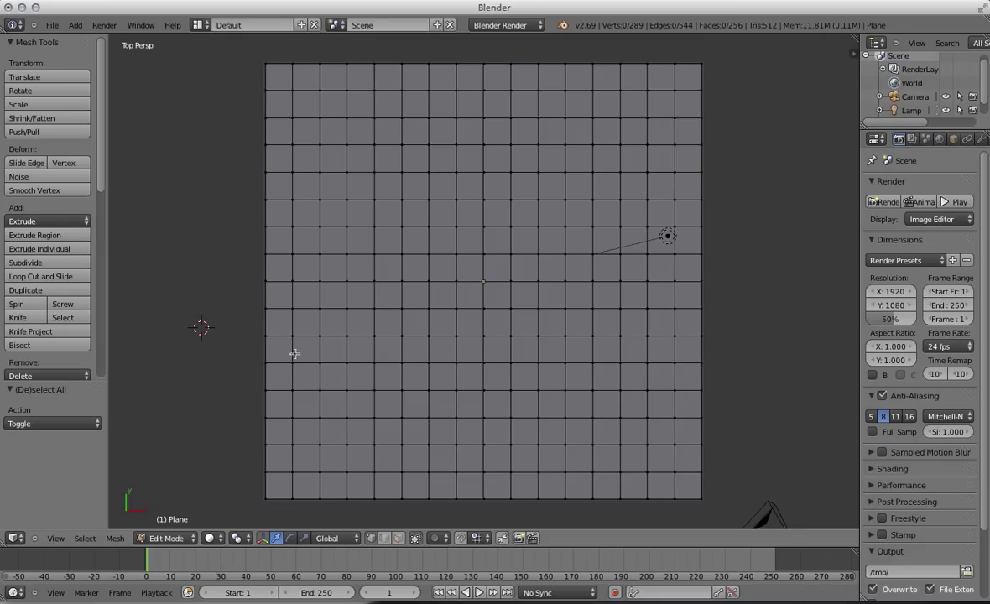
scroll(453, 299, up, 4)
scroll(453, 299, down, 6)
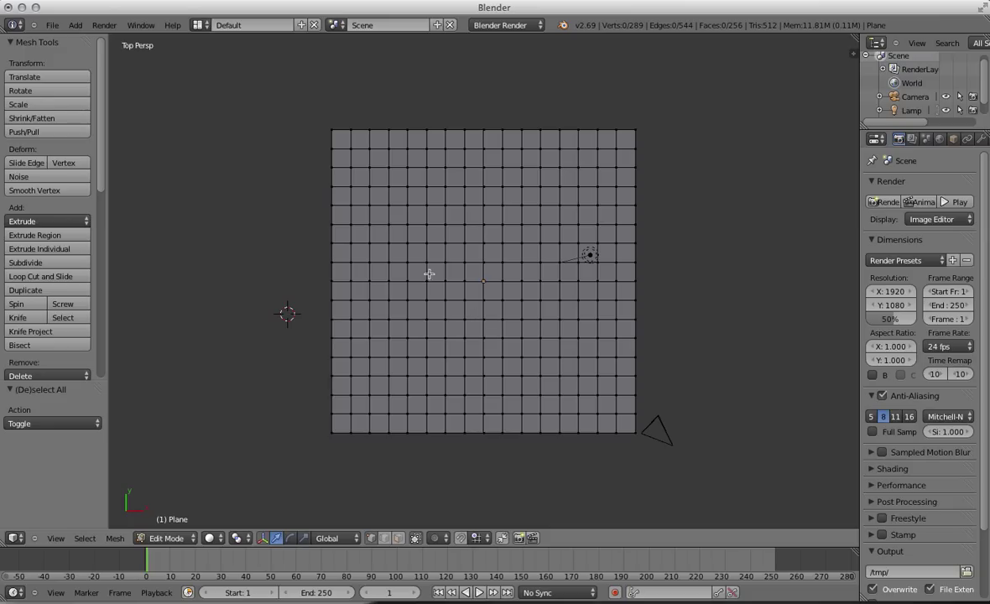
right_click(343, 136)
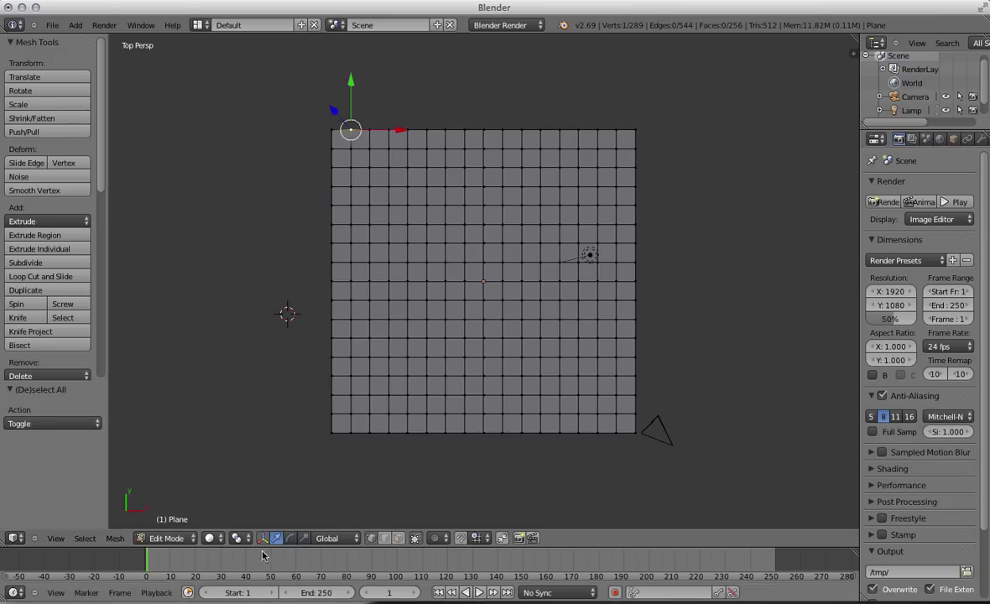
click(400, 538)
- Select the upper seven faces of the grid's leftmost column one by one
right_click(337, 140)
shift+right_click(341, 157)
shift+right_click(341, 177)
shift+right_click(340, 197)
shift+right_click(340, 233)
shift+right_click(340, 216)
shift+right_click(342, 253)
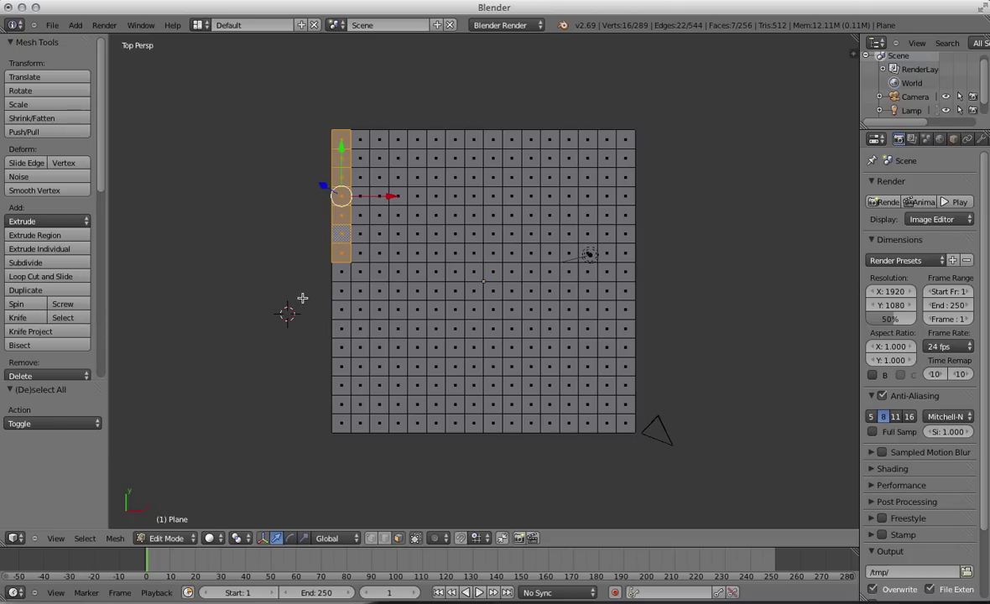
- Box-select the grid's outer ring of faces, leaving a two-face entrance in the right column just above the bottom row
key(b)
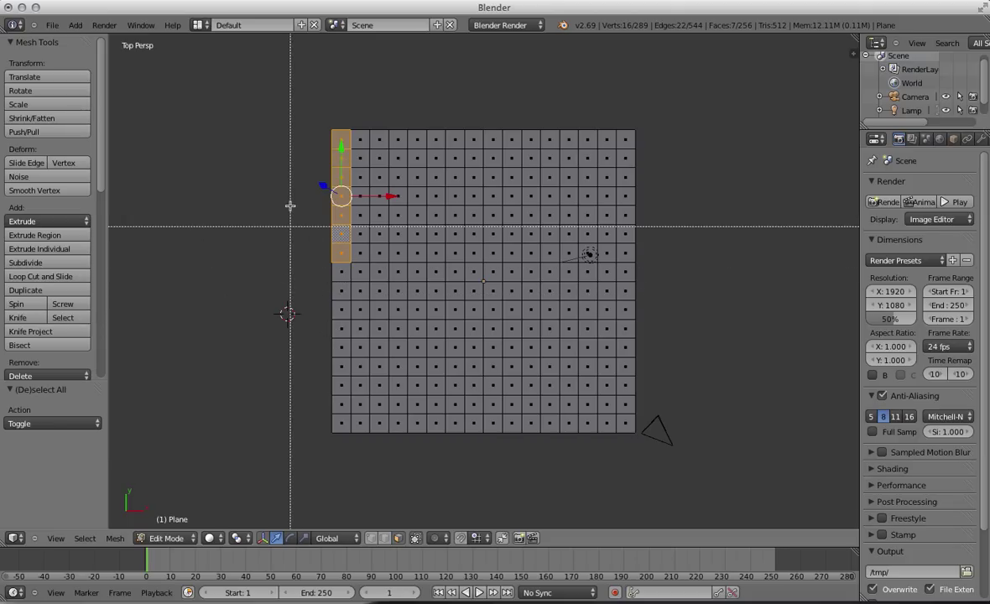
drag(295, 110, 334, 434)
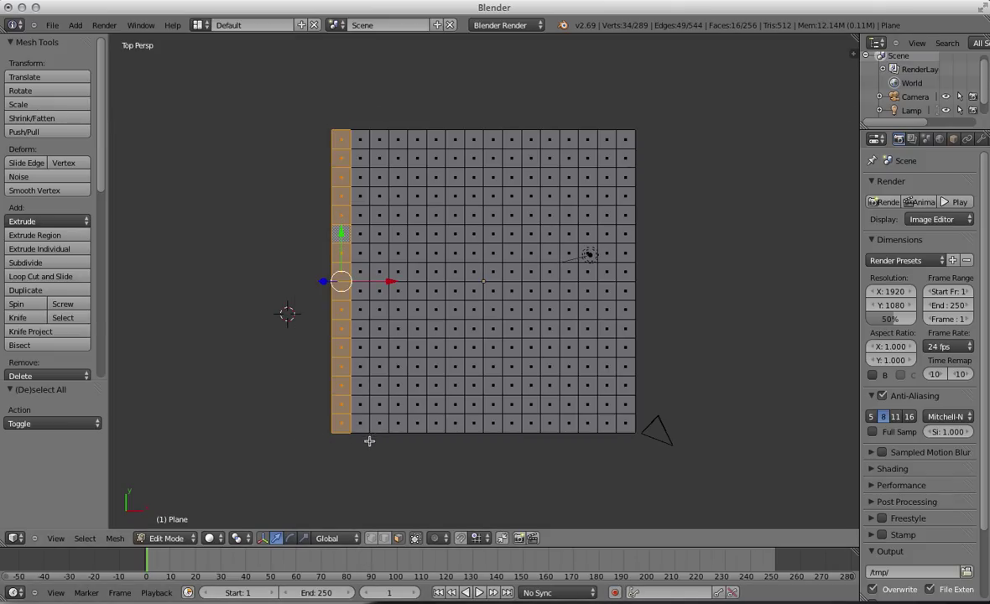
drag(331, 433, 653, 422)
key(b)
drag(318, 125, 626, 376)
key(b)
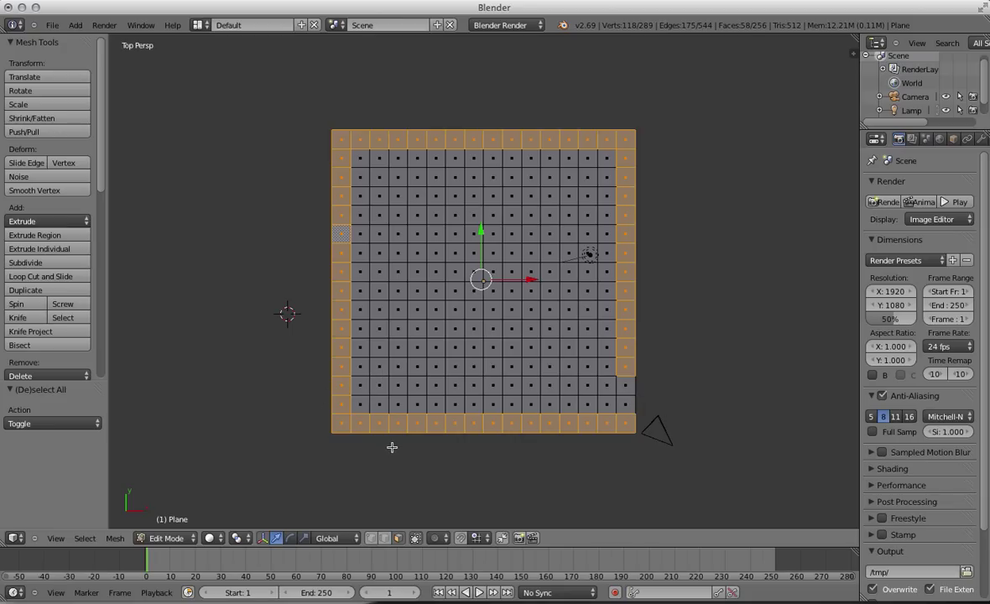
- Add an inner wall up the fourth column and along the fourth row to the right border, leaving columns ten and eleven open
key(b)
drag(395, 422, 409, 190)
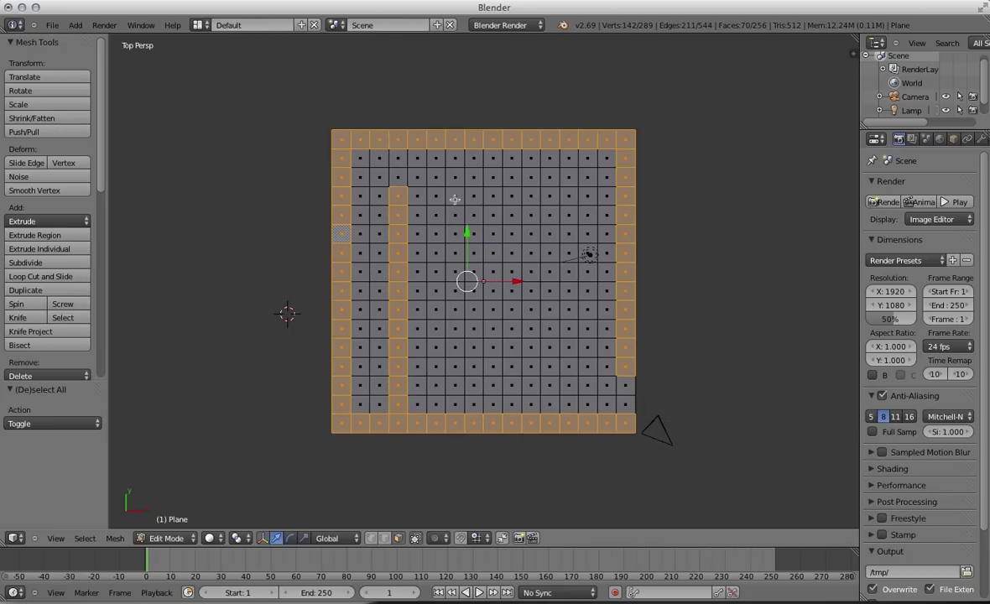
key(b)
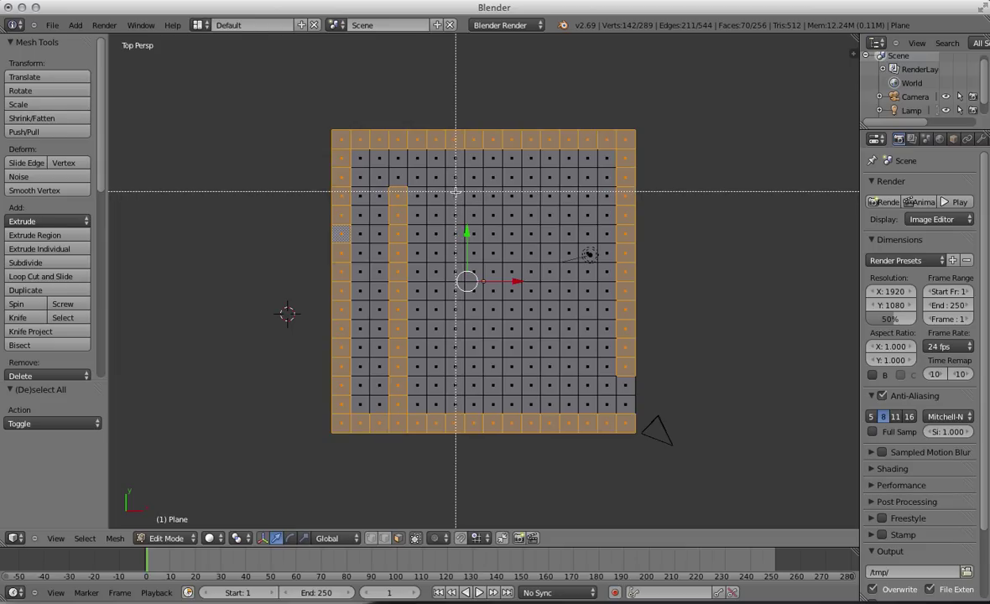
drag(400, 194, 615, 205)
key(b)
- Extend the face selection down from both sides of the fourth-row gap to the eighth row
key(b)
drag(551, 202, 553, 280)
key(b)
drag(491, 195, 495, 296)
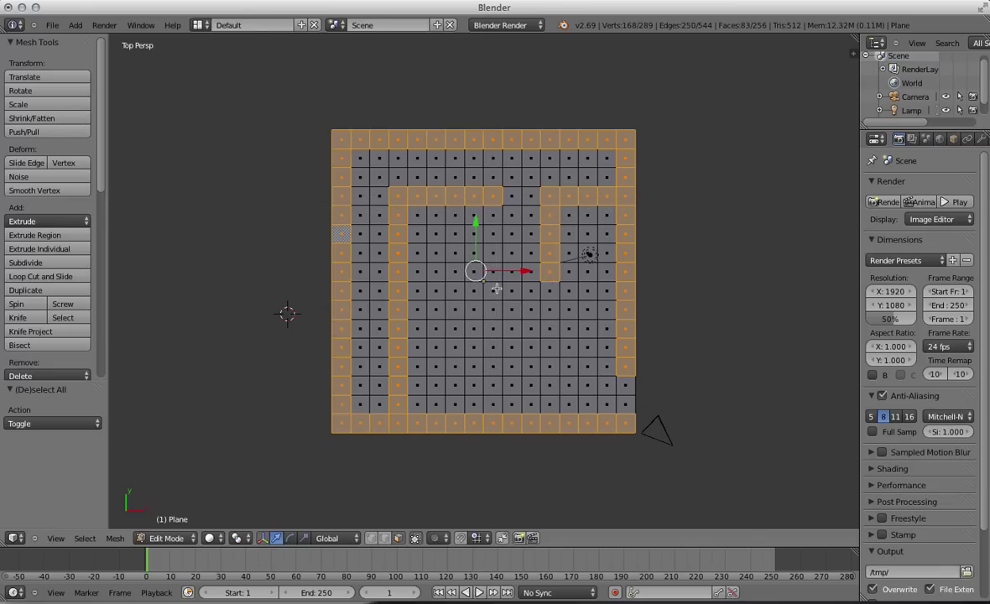
key(b)
drag(493, 191, 500, 281)
- Add a stepped wall from the ninth column left along row eight, down column seven, right along row thirteen, and down column thirteen to the border
key(b)
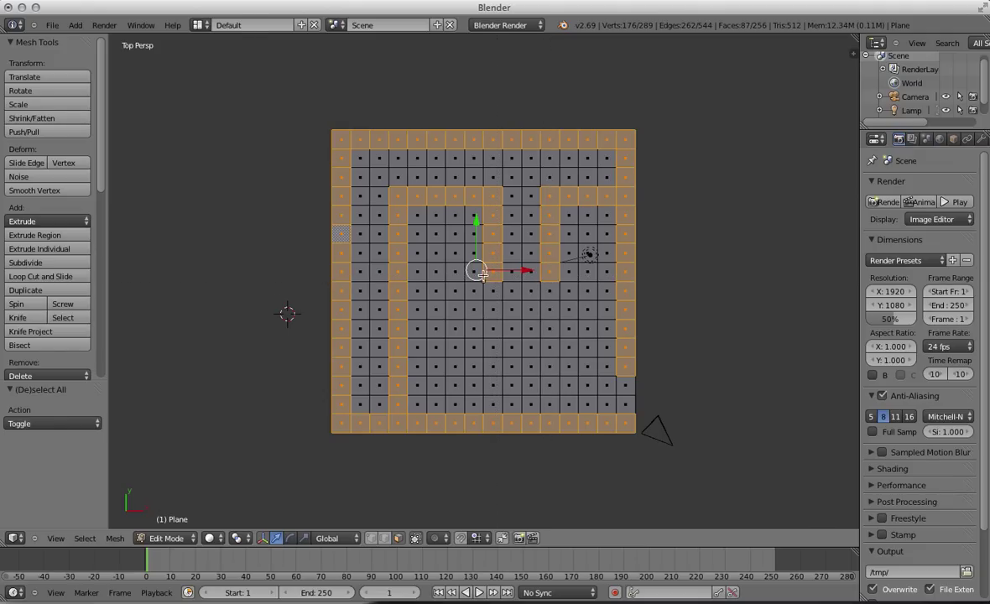
drag(489, 271, 567, 370)
key(b)
key(b)
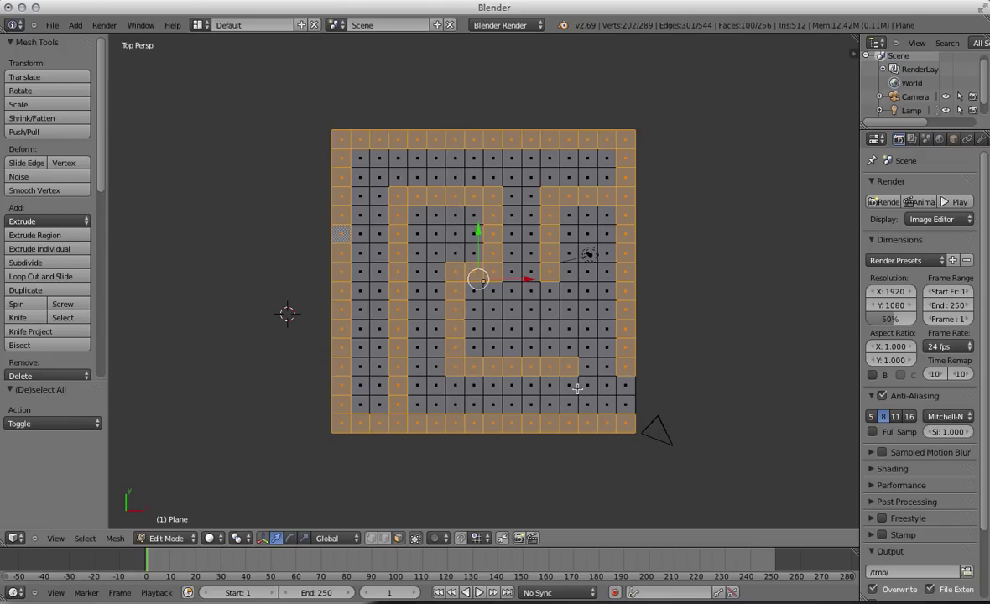
key(b)
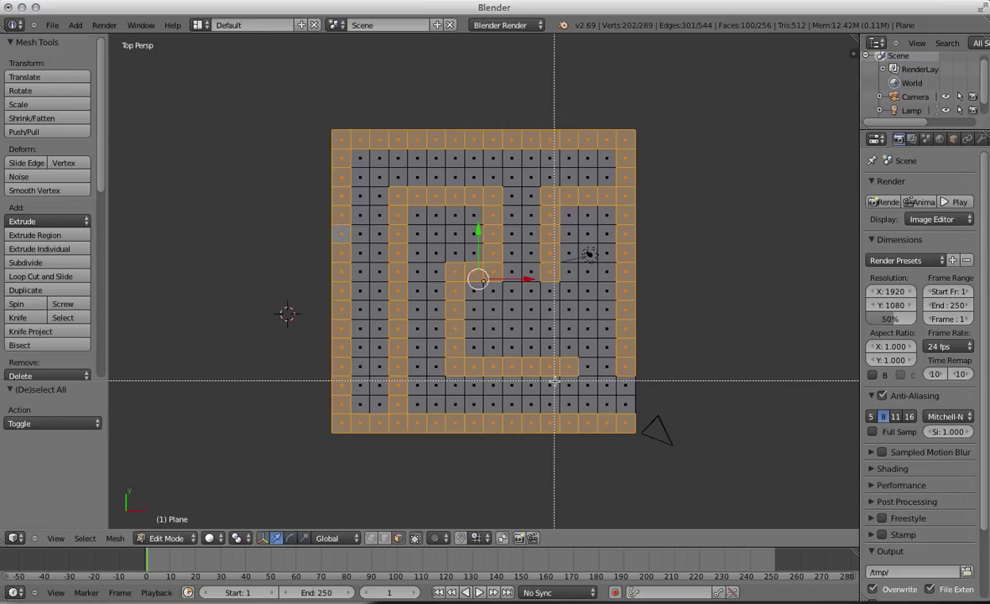
drag(568, 363, 573, 412)
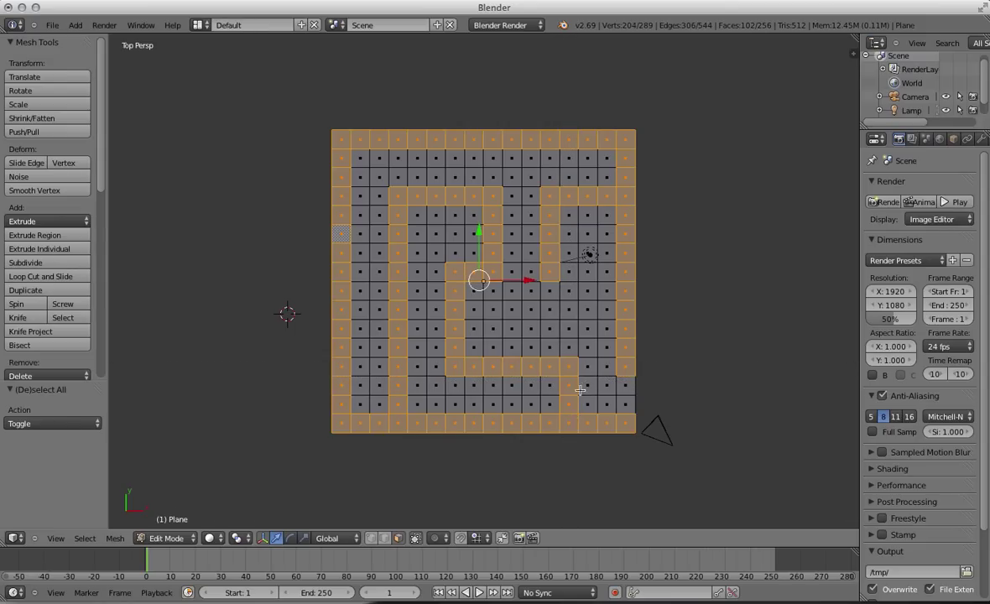
- Extend the twelfth-column wall down to row ten and left to column ten, and deselect two lower faces of the fourth-column wall as an opening
key(b)
drag(548, 274, 515, 326)
key(b)
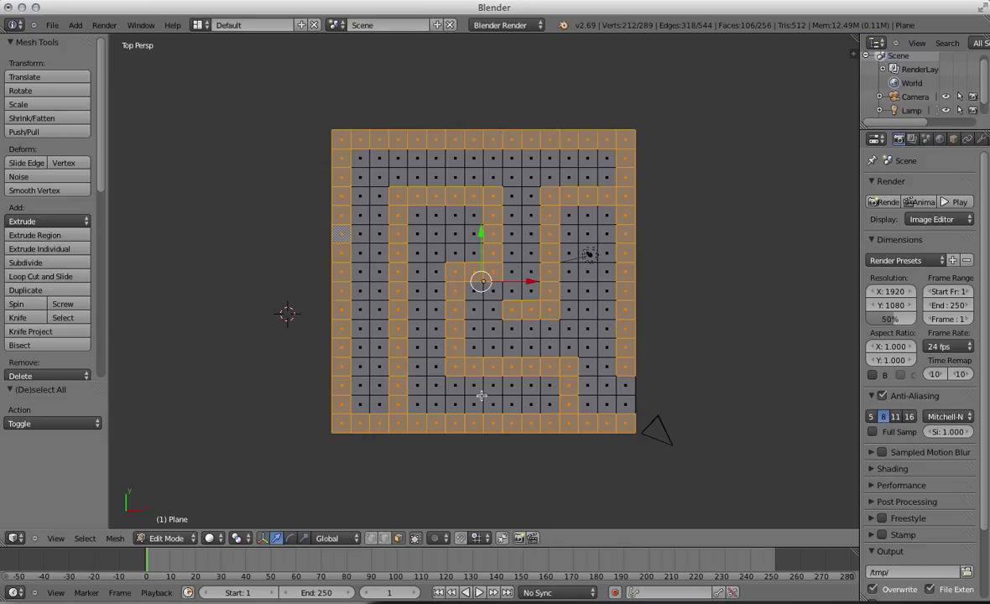
key(b)
middle_drag(366, 339, 437, 375)
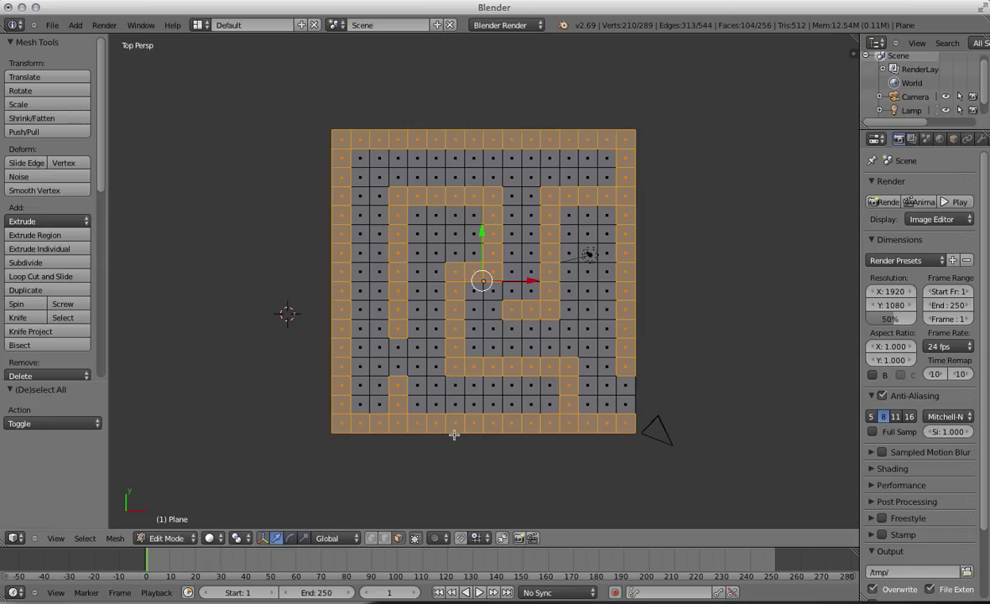
- Deselect the eighth- and ninth-row faces of the twelfth-column wall and extend the tenth-row wall to the right border
alt+right_click(553, 290)
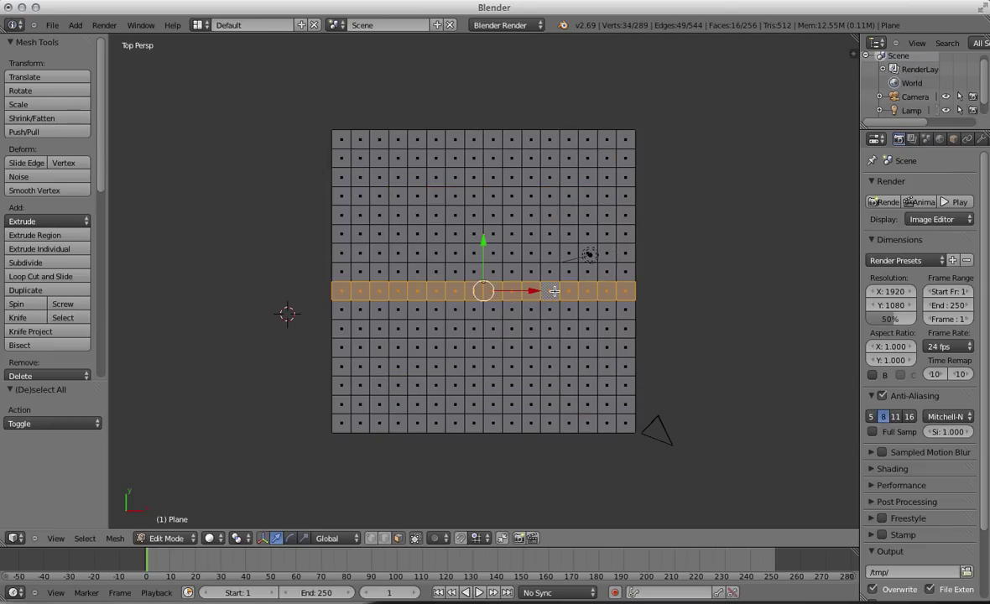
key(ctrl+z)
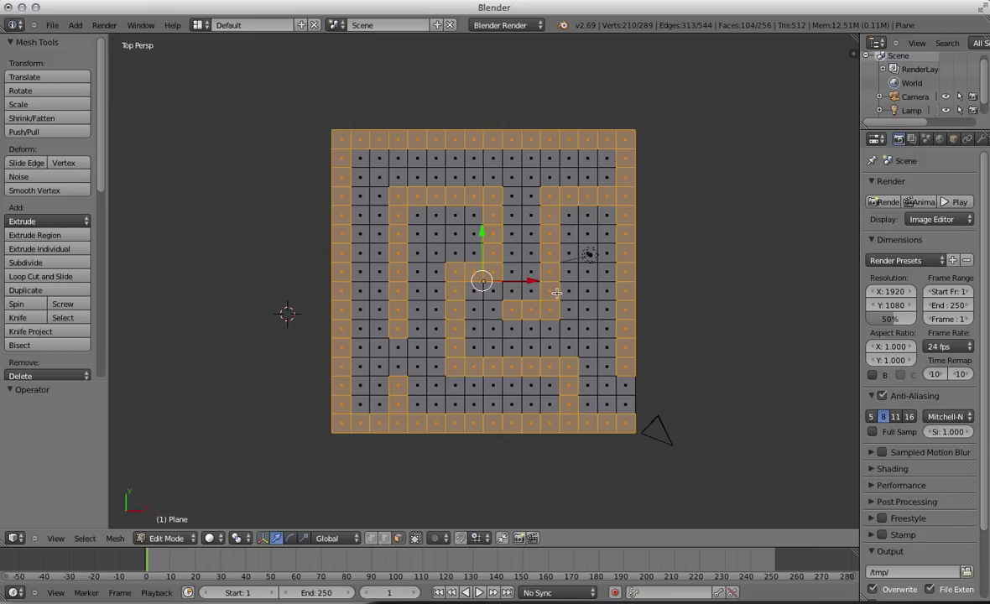
shift+right_click(551, 274)
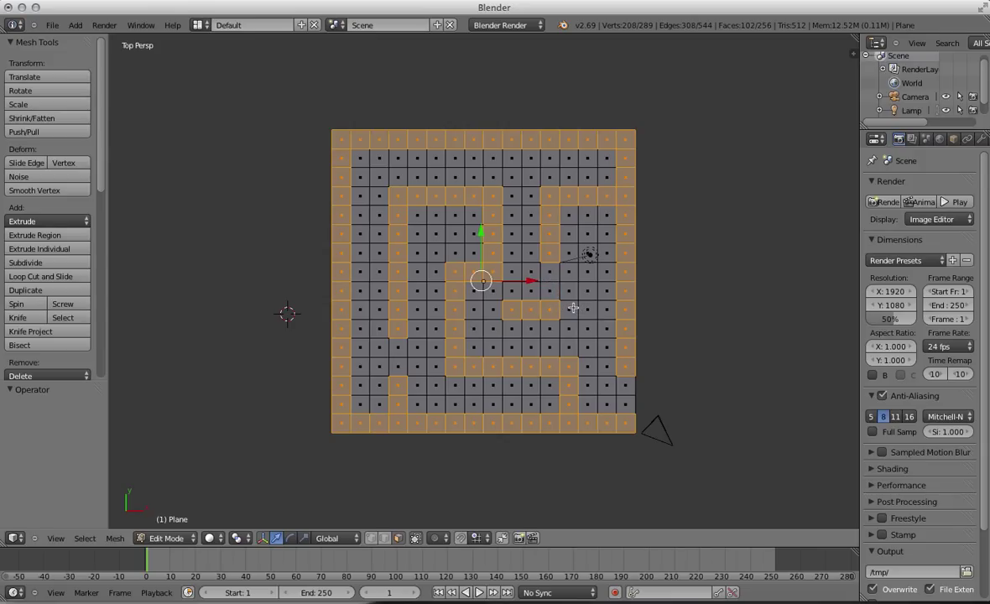
shift+right_click(570, 309)
shift+right_click(587, 308)
shift+right_click(607, 308)
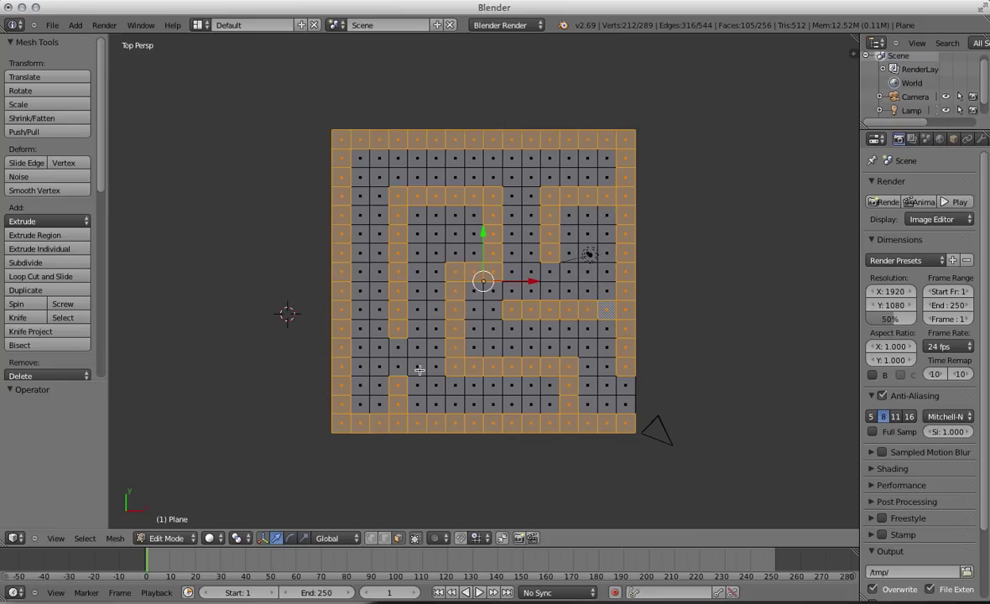
- Extrude the selected wall faces upward by about 3.41 to raise the maze walls
middle_drag(428, 404, 237, 393)
key(e)
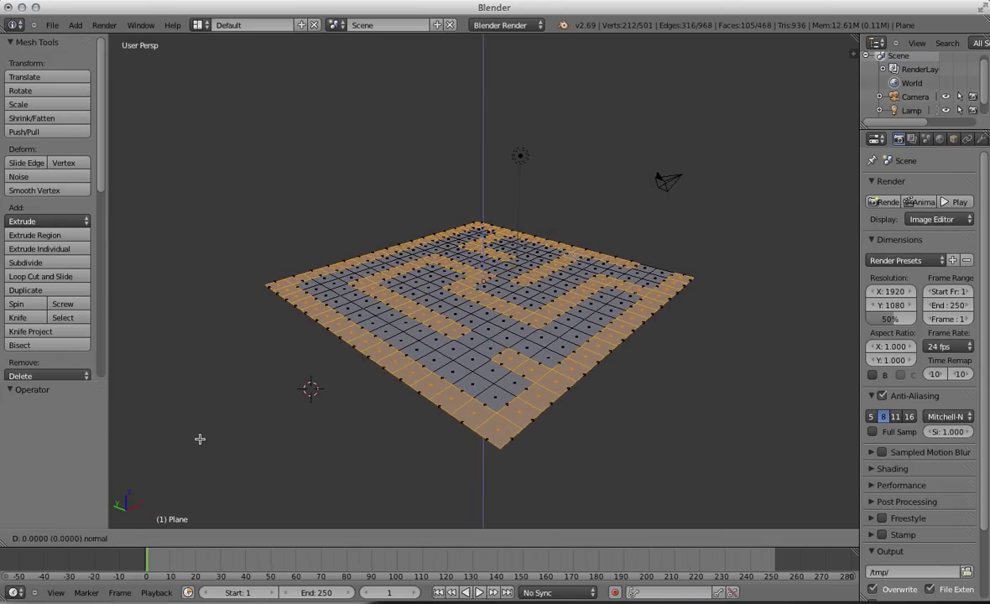
click(273, 375)
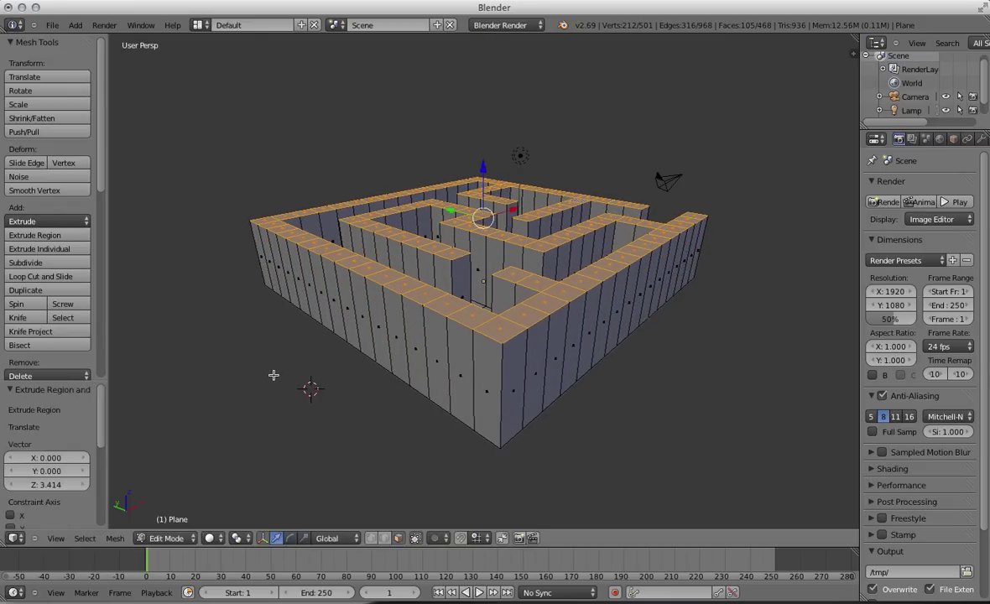
middle_drag(583, 279, 514, 342)
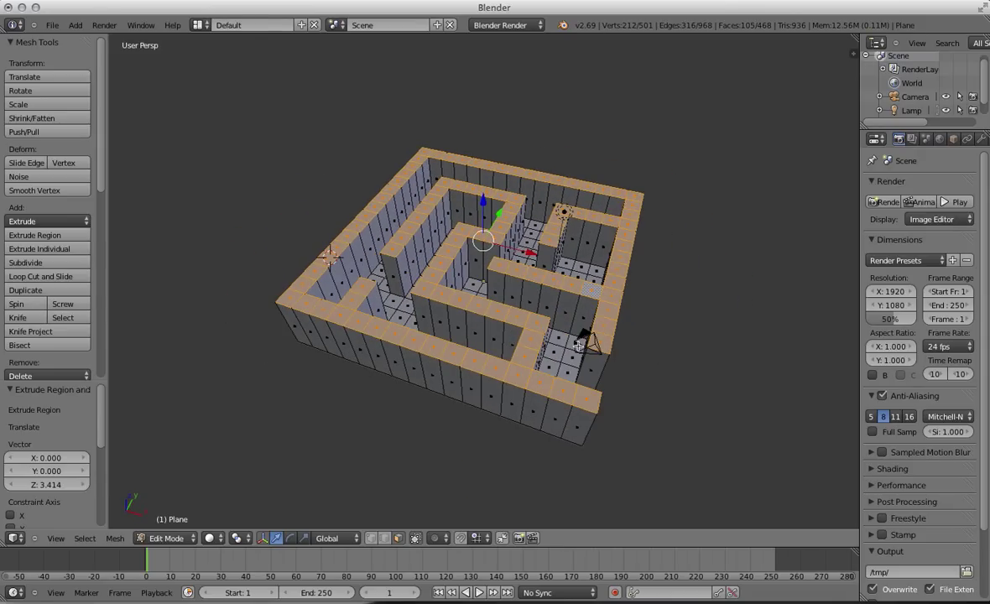
- Save the maze as maze_type_game.blend in the behaviours tutorials folder, replacing the existing file
click(52, 25)
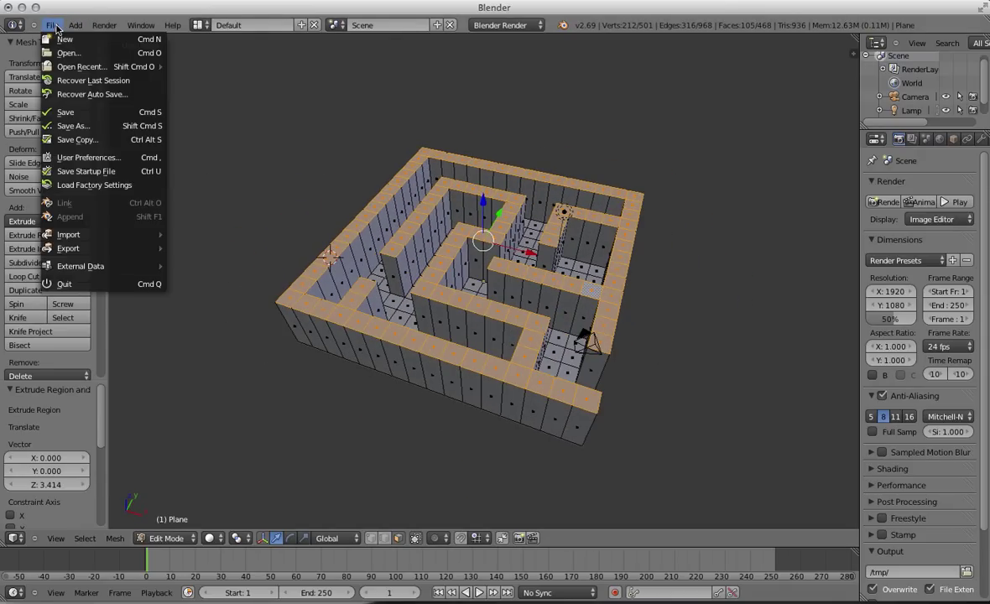
click(72, 127)
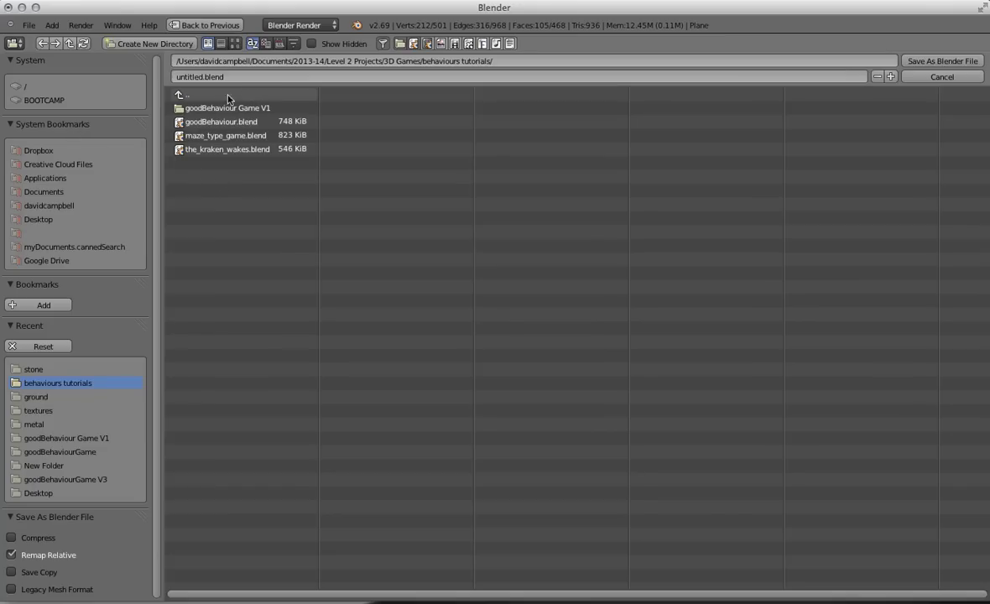
click(238, 135)
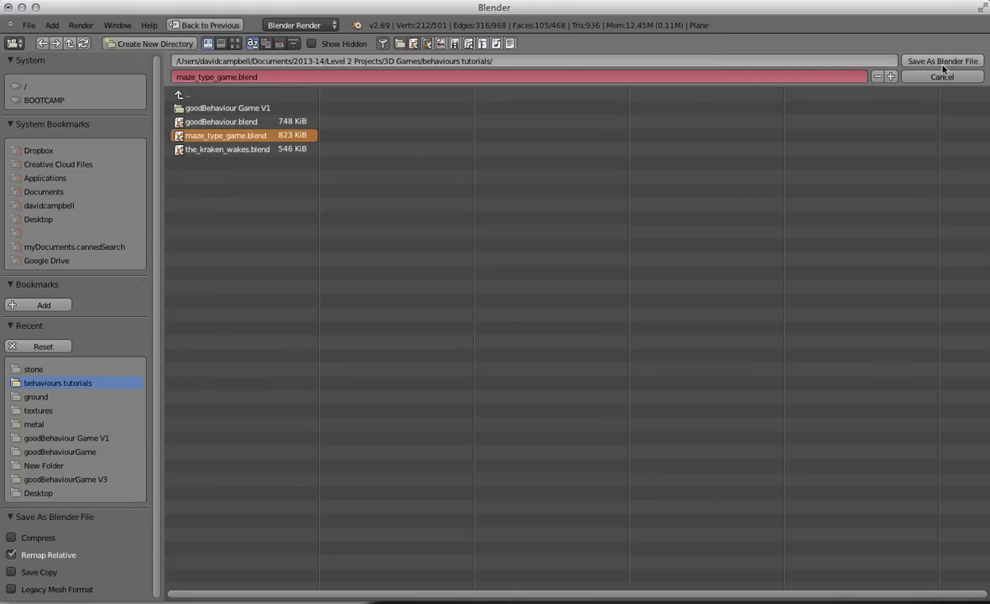
key(Return)
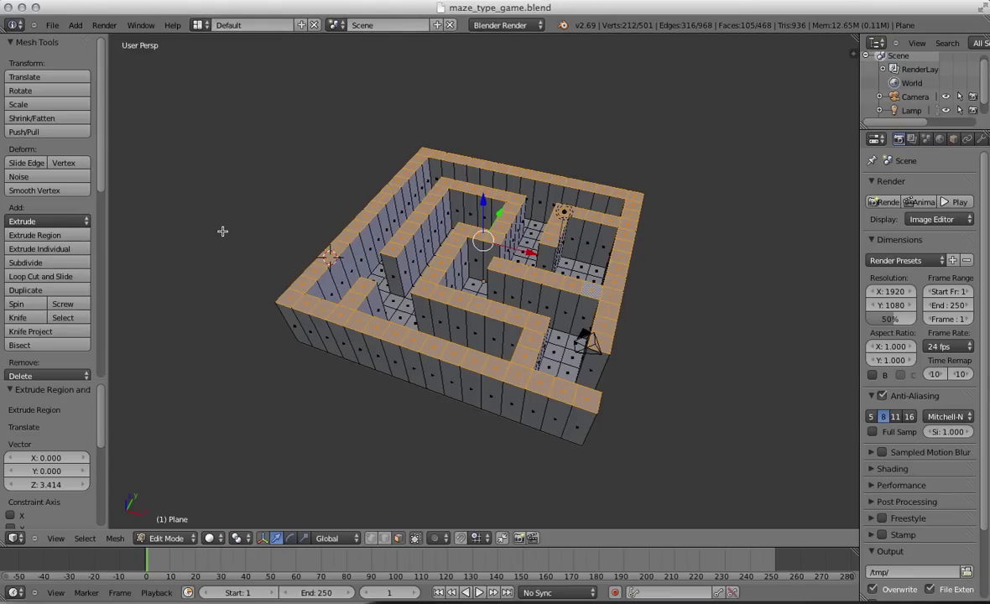
- Select six adjacent vertical faces of the outer wall, starting from the edge of the maze entrance
middle_drag(492, 289, 467, 305)
middle_drag(495, 337, 418, 299)
middle_drag(468, 354, 474, 372)
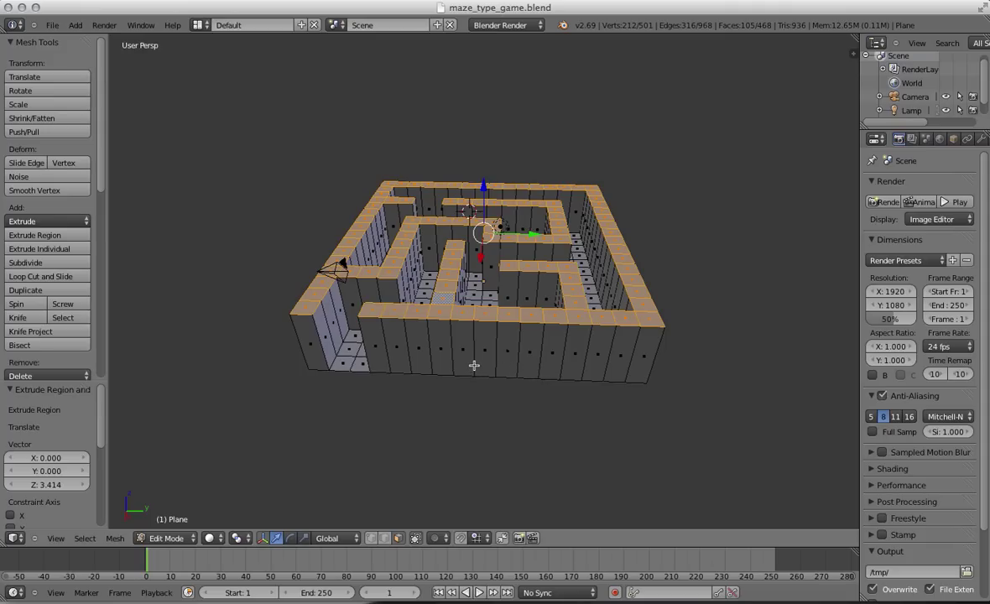
right_click(380, 348)
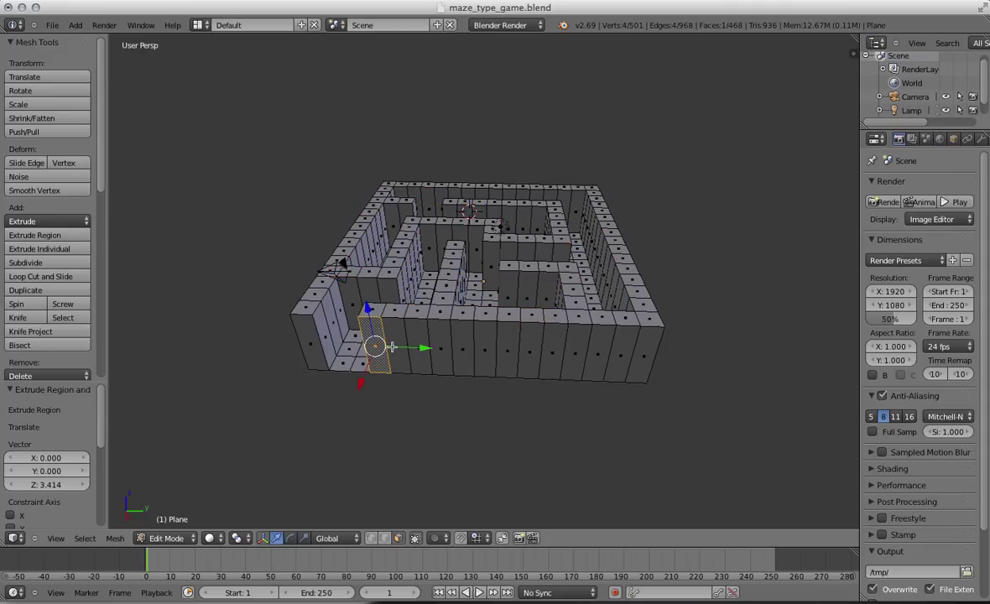
shift+right_click(394, 344)
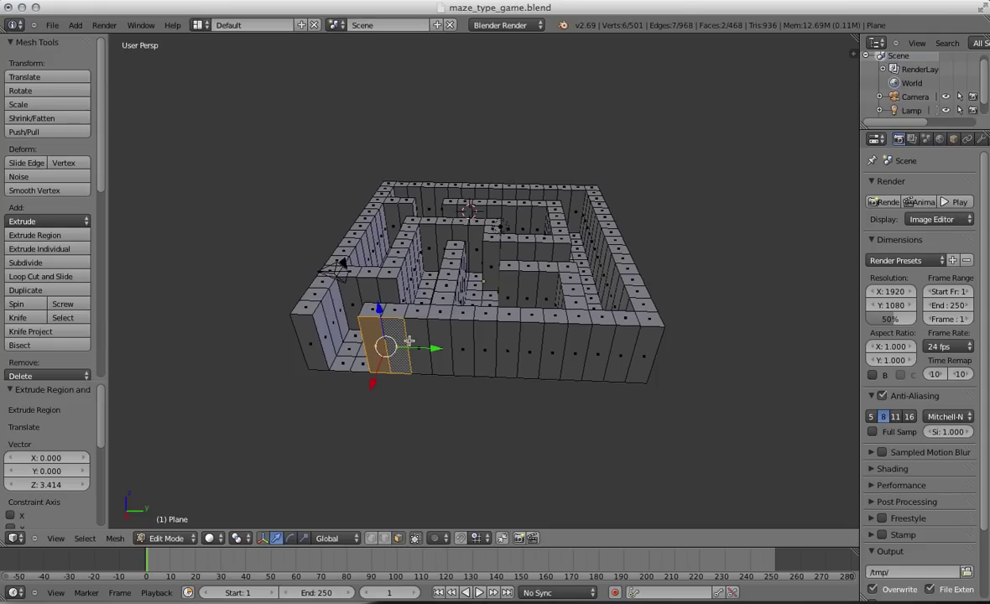
shift+right_click(417, 345)
shift+right_click(440, 345)
shift+right_click(462, 347)
shift+right_click(484, 347)
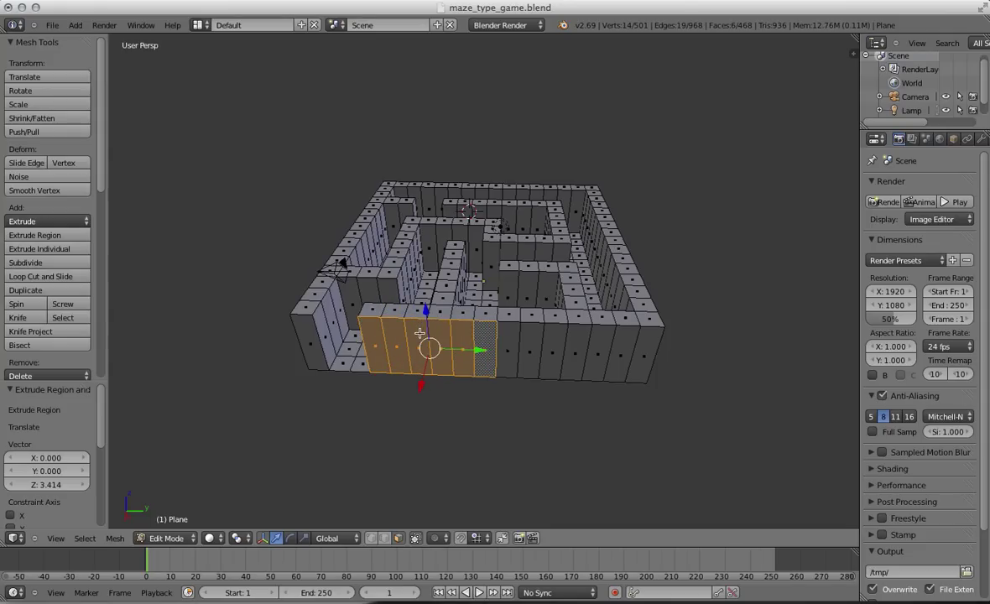
- Extend the selection to all vertical wall faces of the maze with Select Similar
key(shift+g)
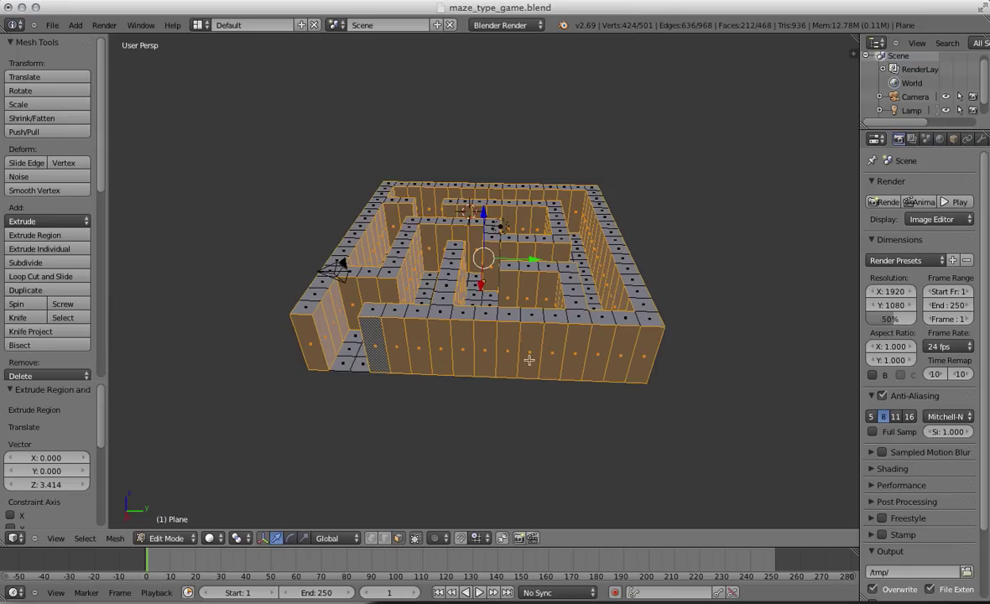
middle_drag(418, 314, 495, 342)
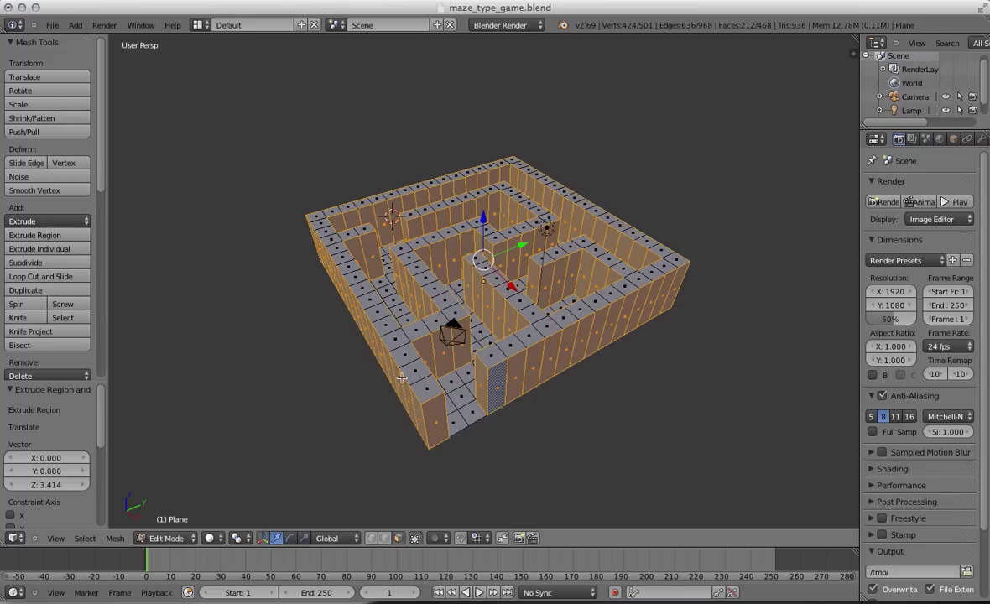
middle_drag(411, 347, 448, 351)
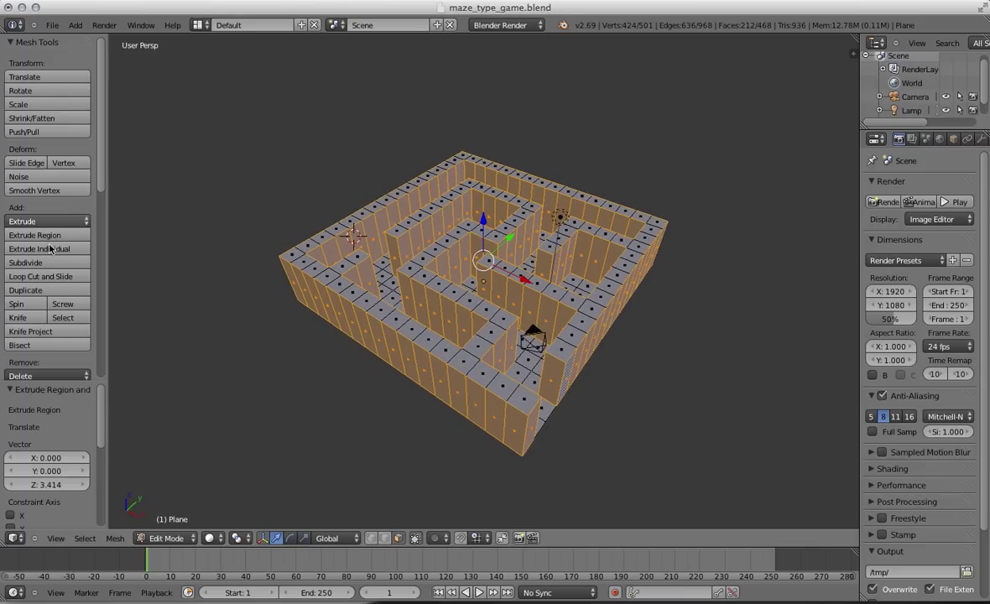
- Unwrap the selected vertical wall faces using Cube Projection
drag(104, 166, 93, 335)
scroll(92, 335, up, 4)
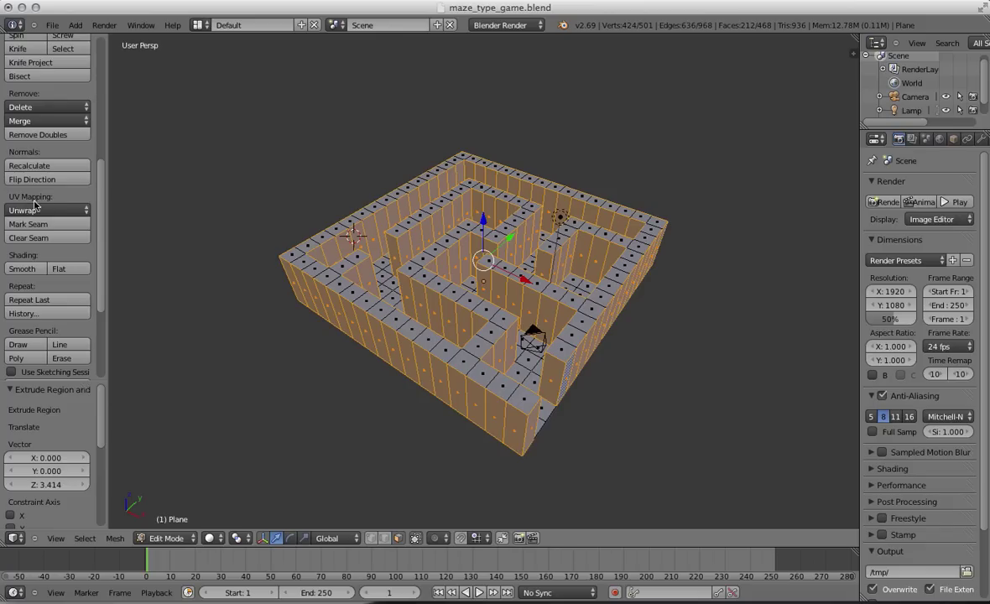
click(84, 212)
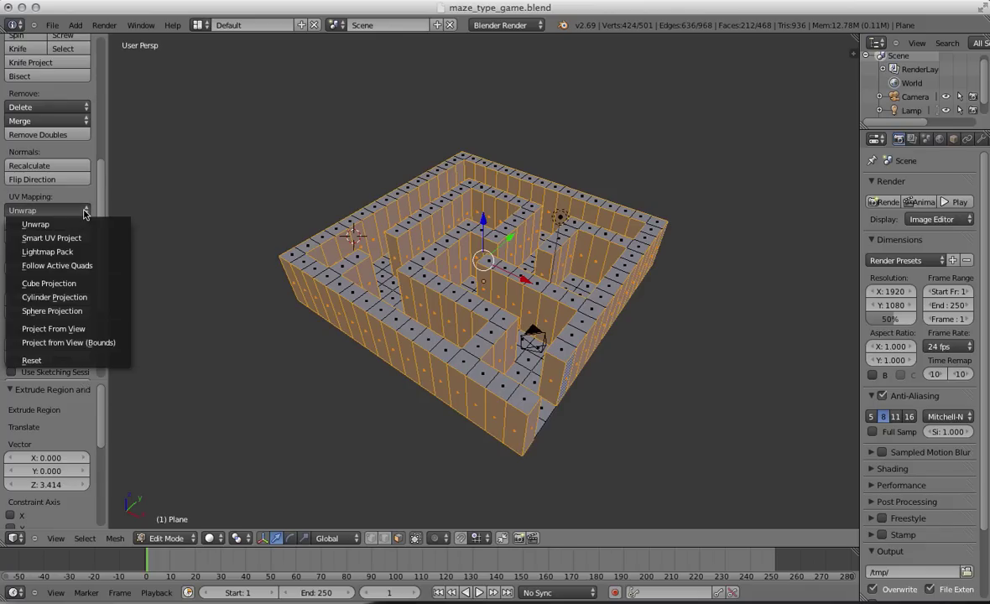
click(77, 284)
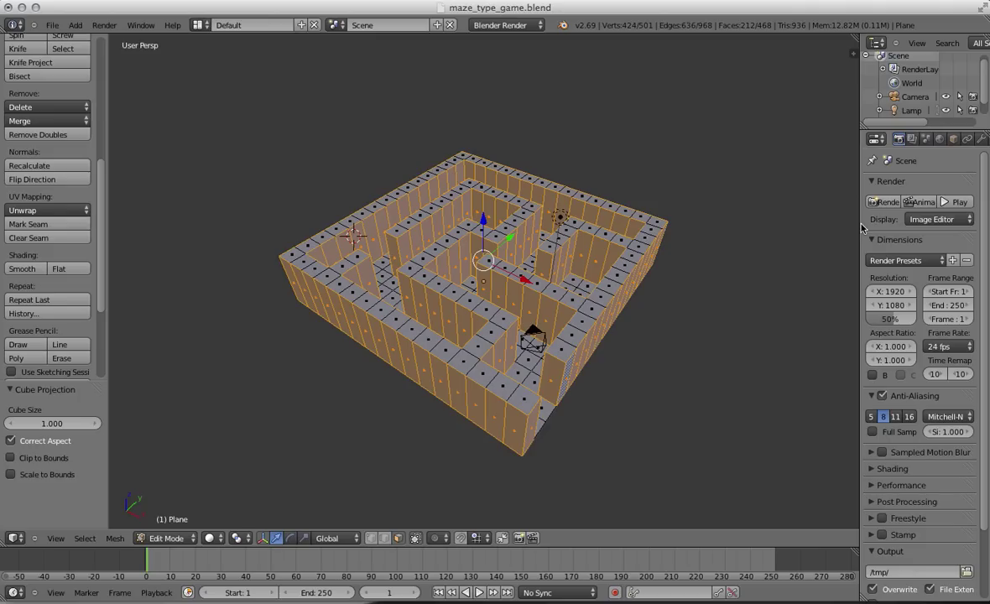
- Create a new material for the maze and name it walls
drag(861, 220, 782, 239)
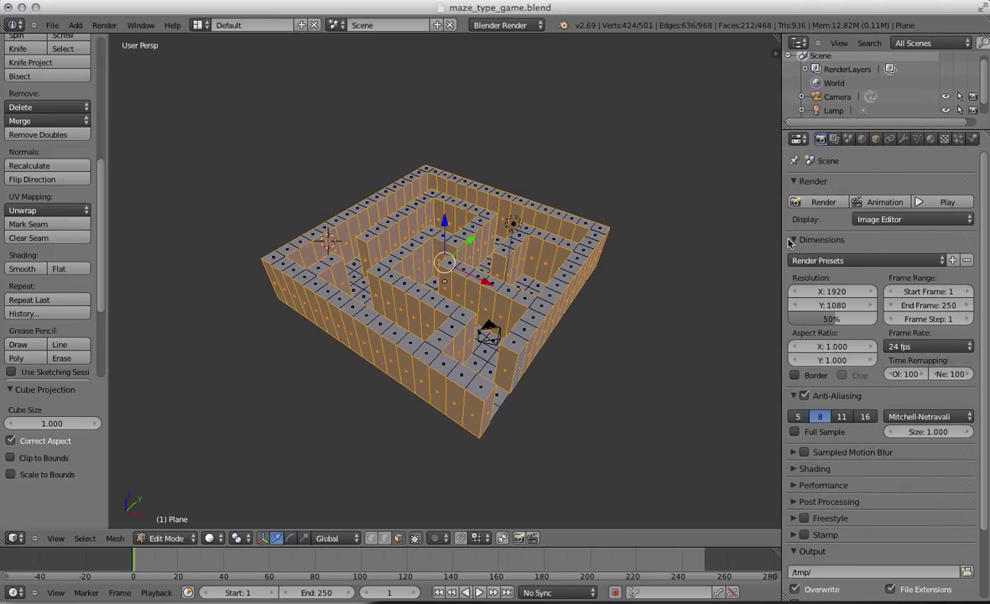
click(930, 139)
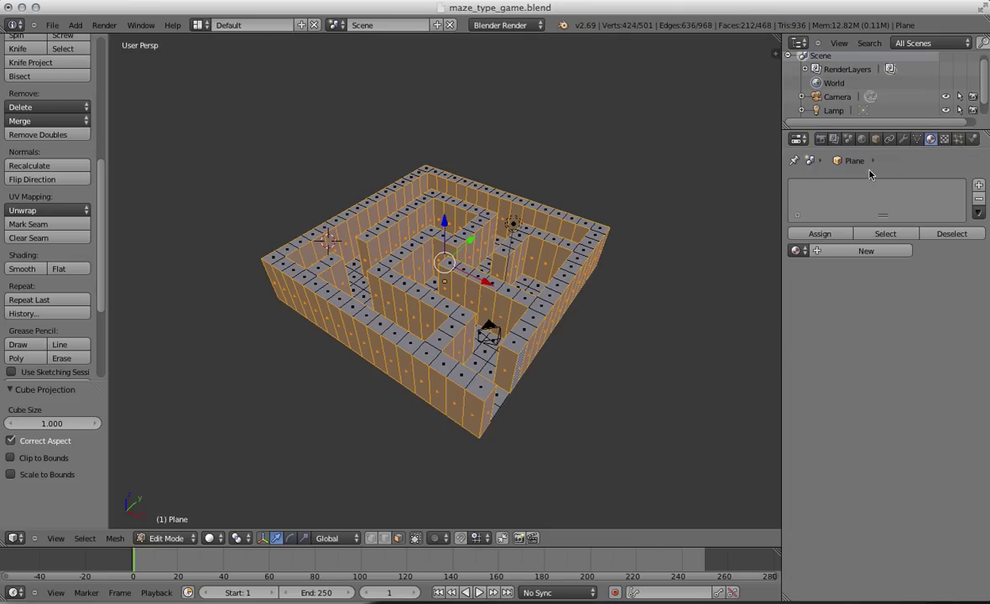
click(982, 201)
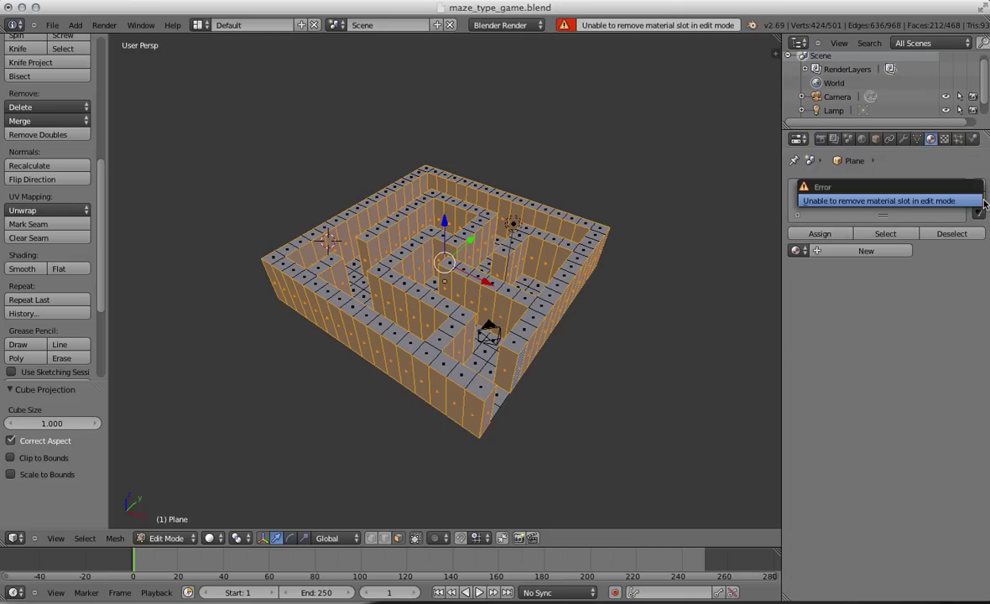
click(822, 251)
click(837, 251)
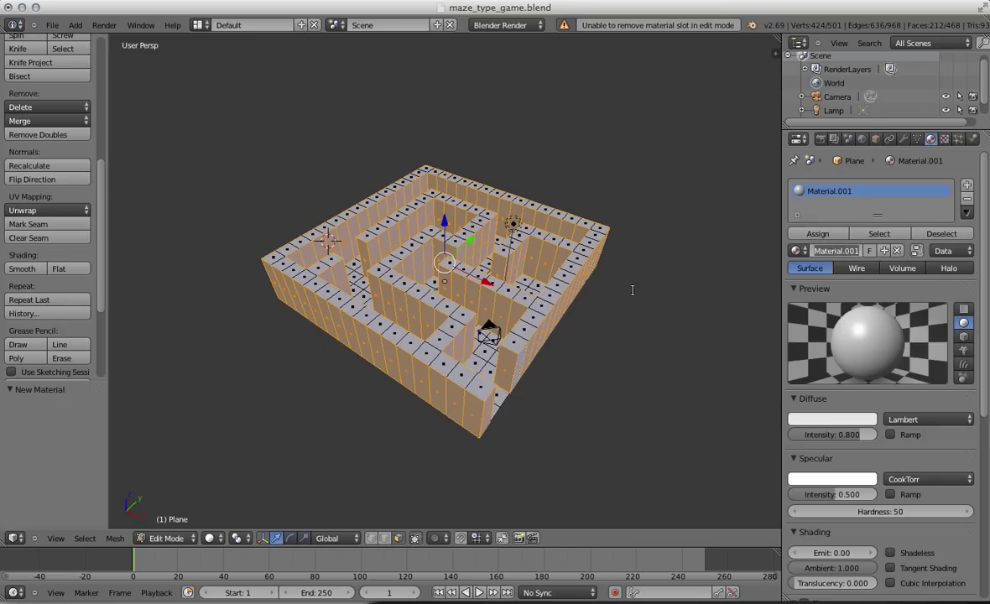
text(walls)
key(Return)
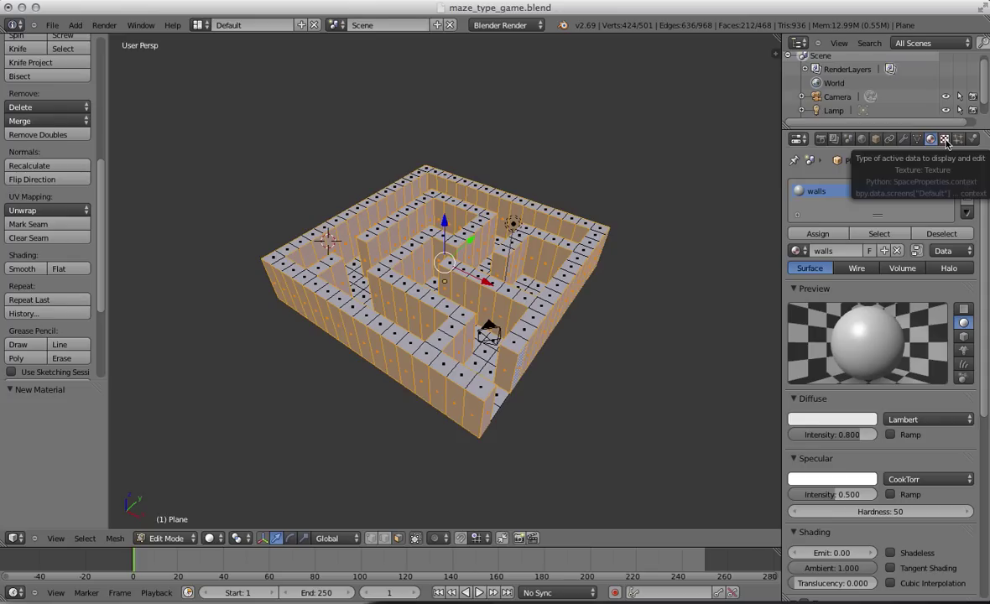
- Add a new texture to the walls material and set its type to Image or Movie
click(944, 139)
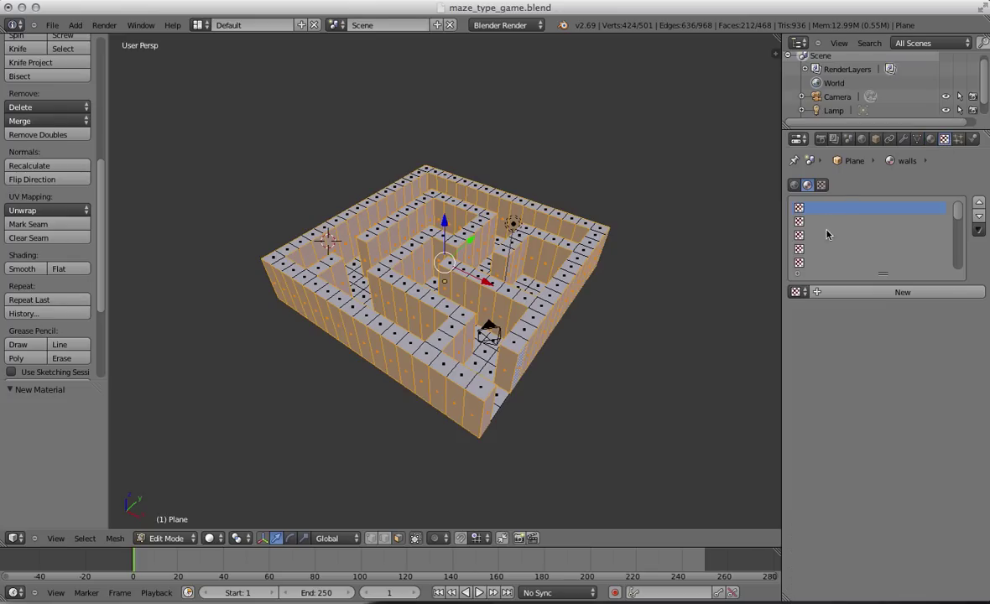
click(822, 292)
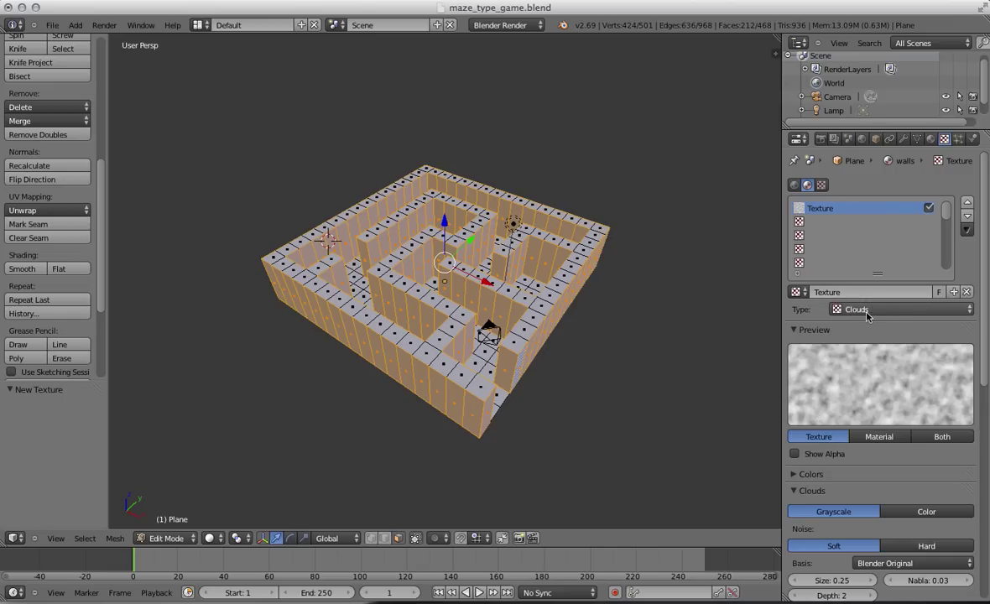
click(867, 312)
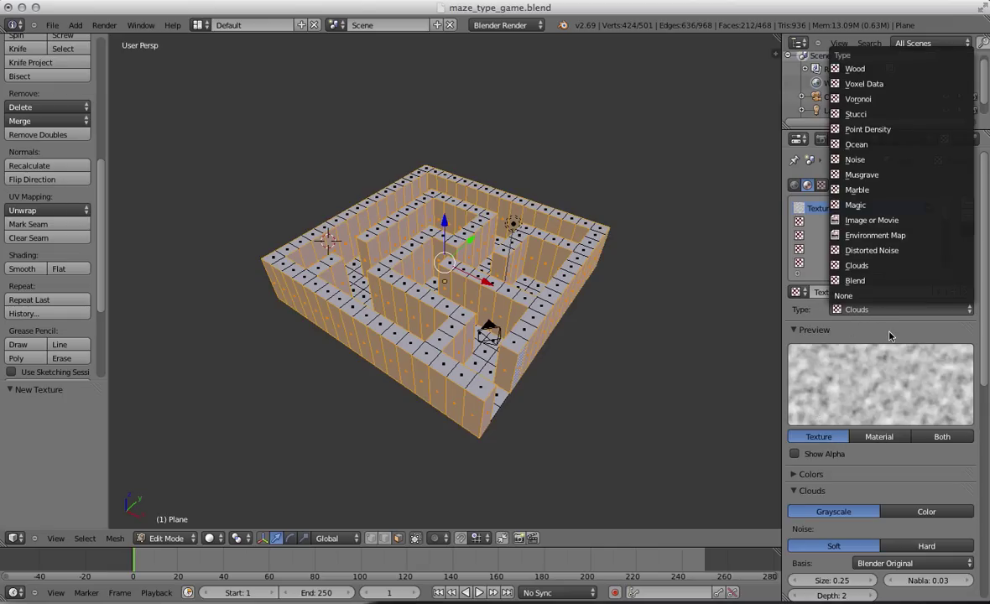
click(869, 223)
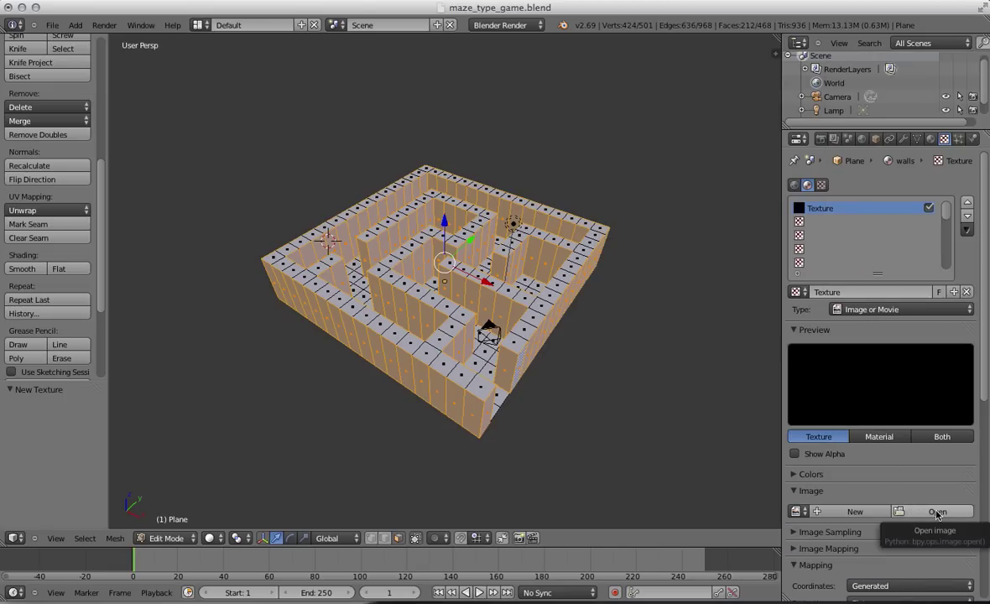
- Load limestone_small_bricks.jpg from the stone subfolder of the Documents textures folder as the walls texture image
click(936, 512)
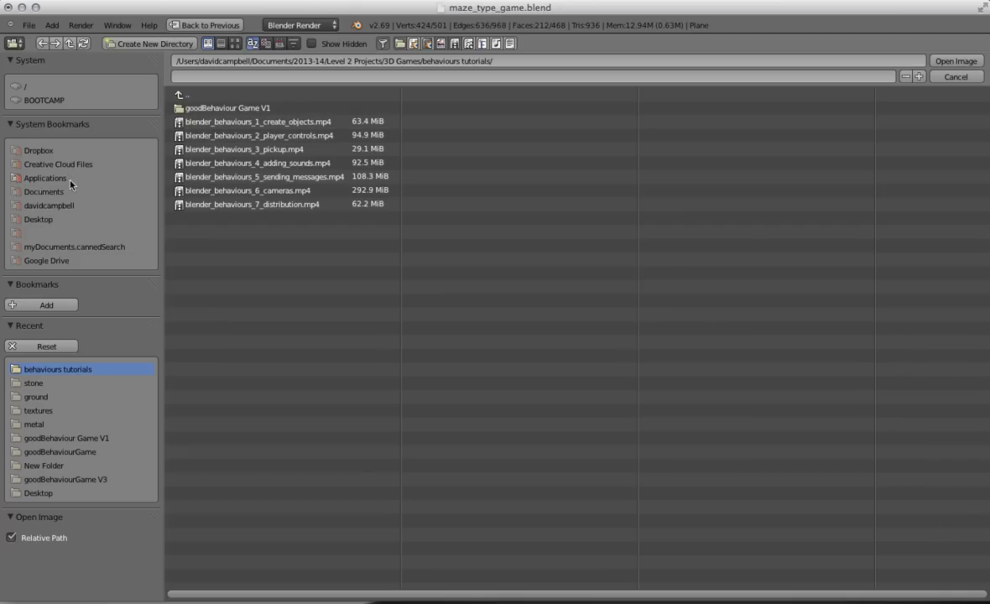
click(52, 192)
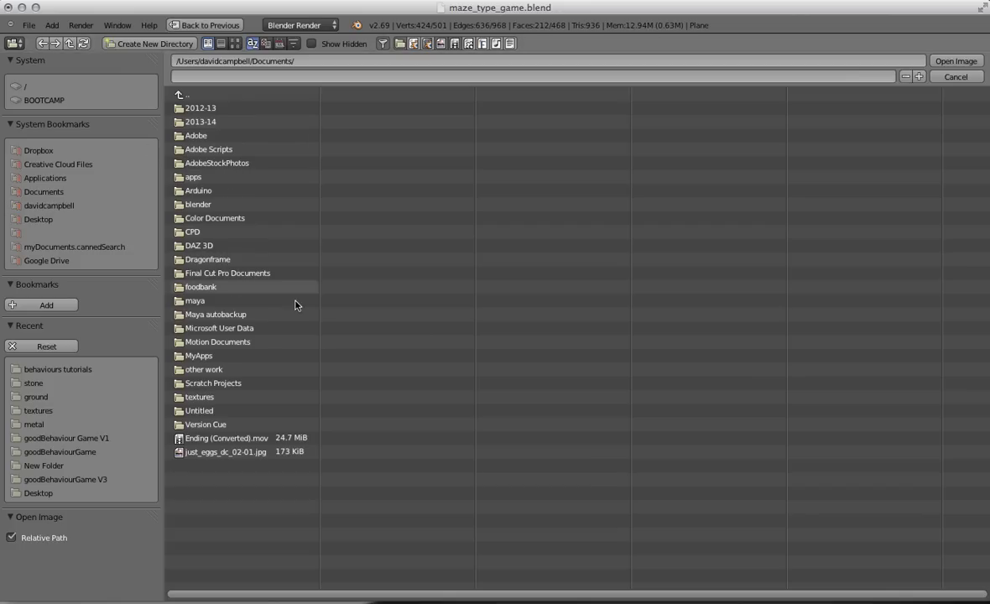
click(209, 410)
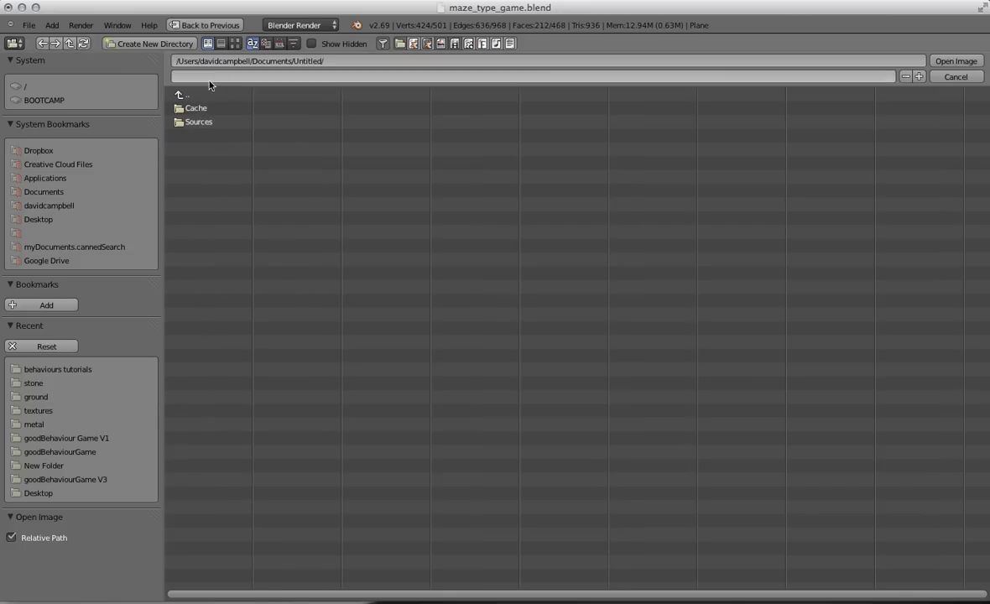
click(181, 93)
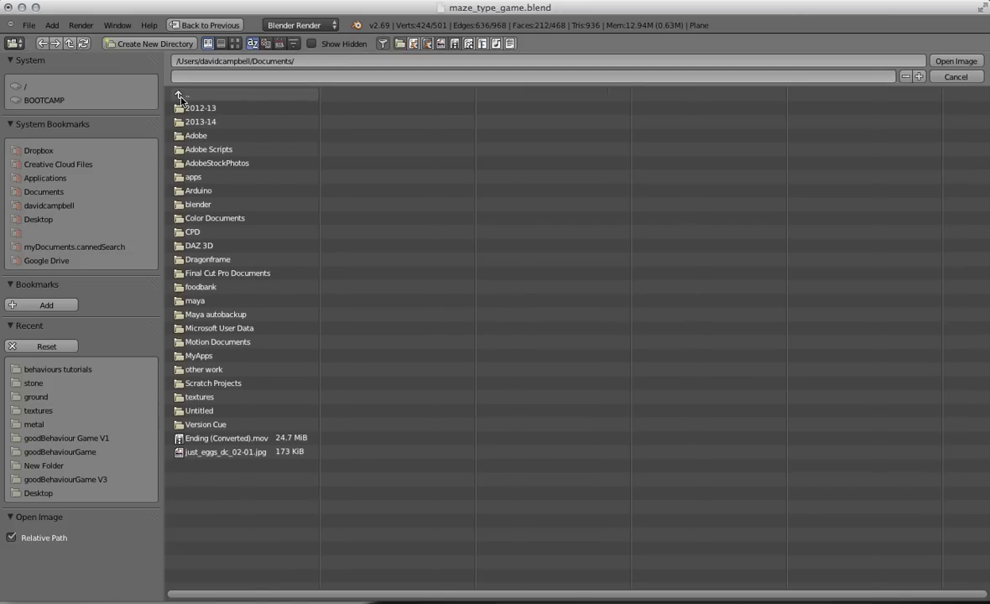
click(206, 397)
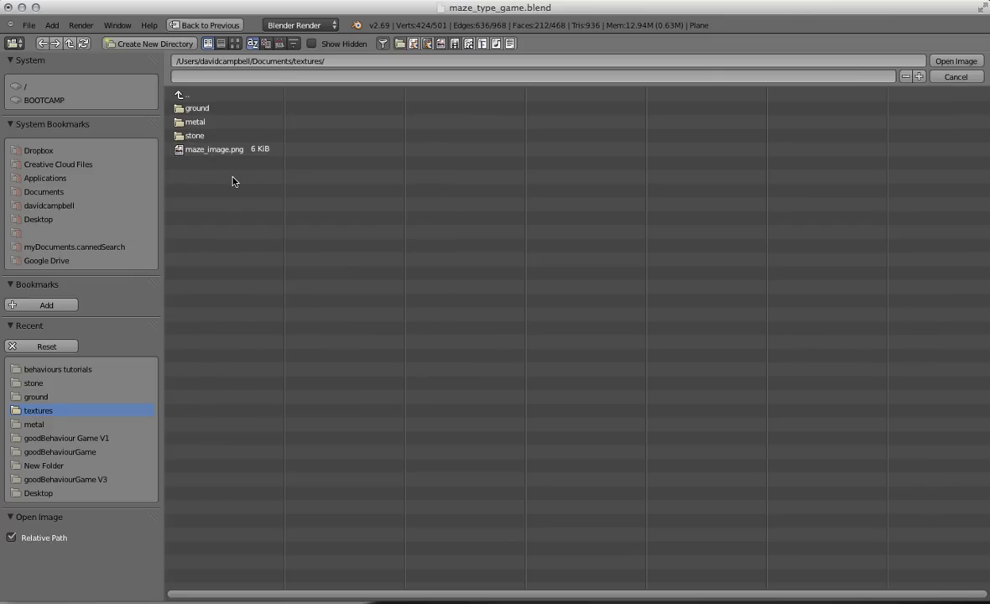
click(197, 136)
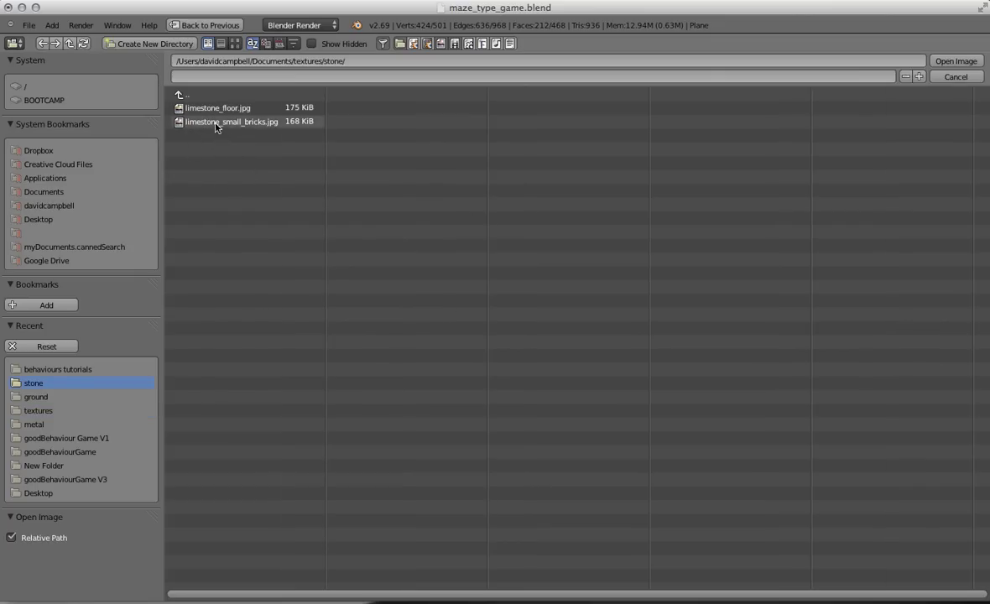
click(210, 123)
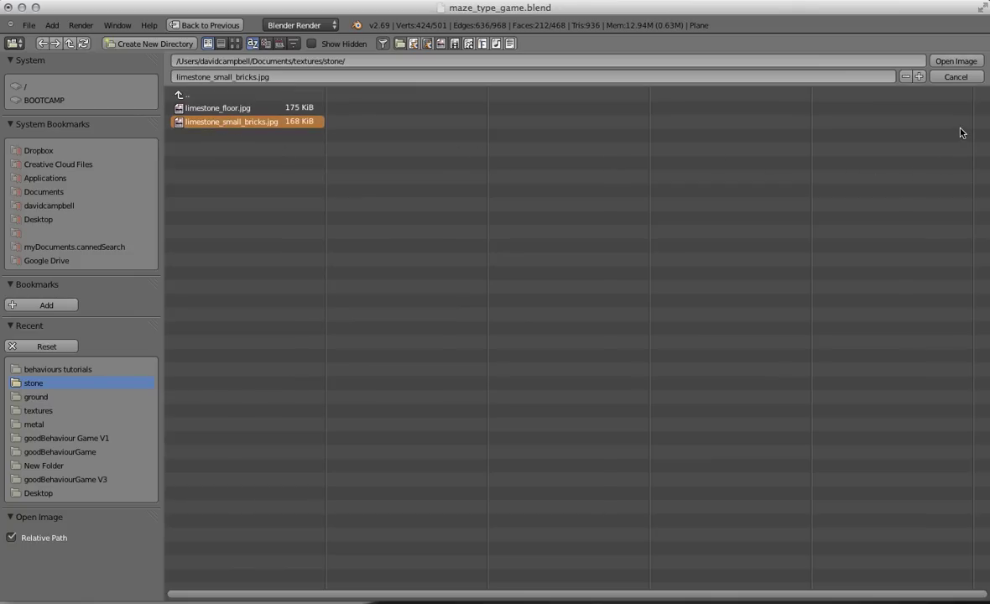
click(955, 61)
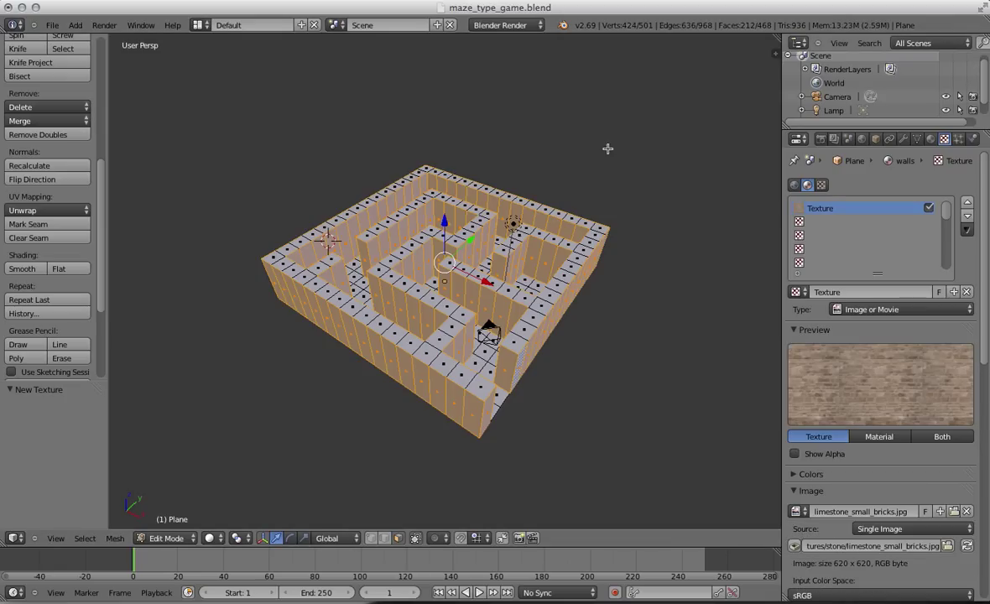
- Switch the render engine to Blender Game and set the shading mode to GLSL
middle_drag(453, 321, 487, 331)
middle_drag(515, 400, 516, 353)
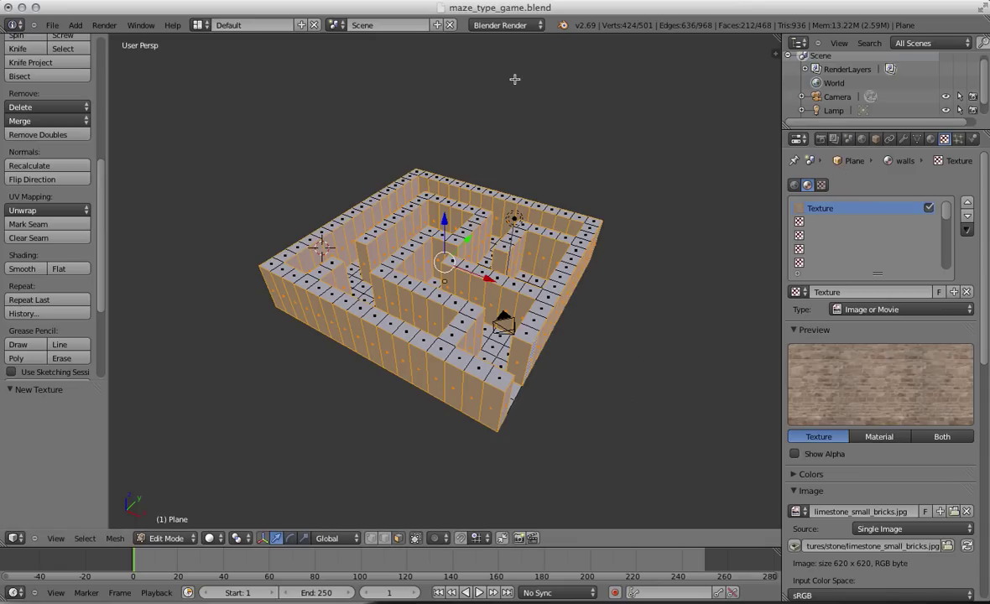
click(513, 30)
click(494, 50)
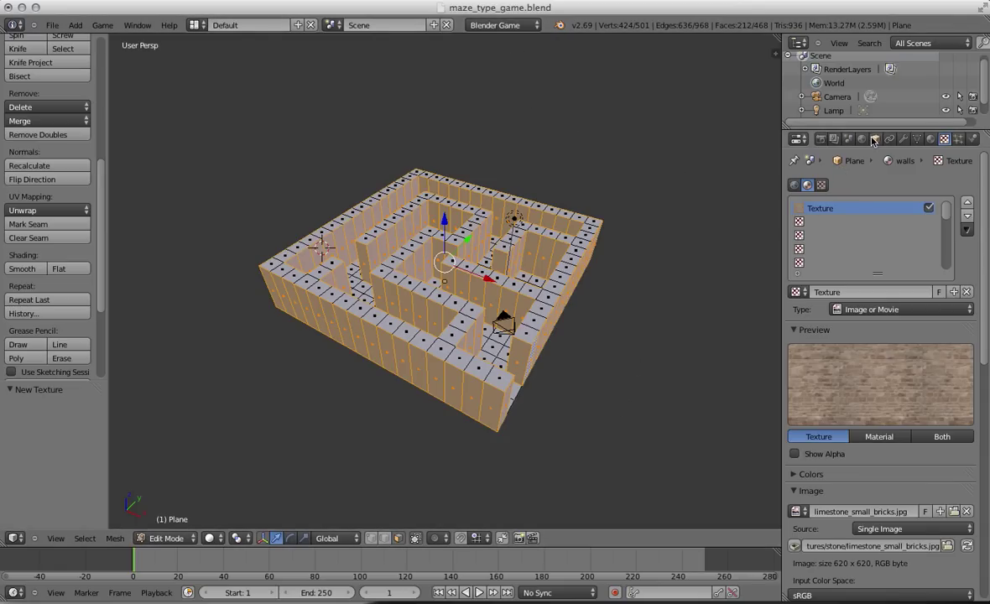
click(822, 139)
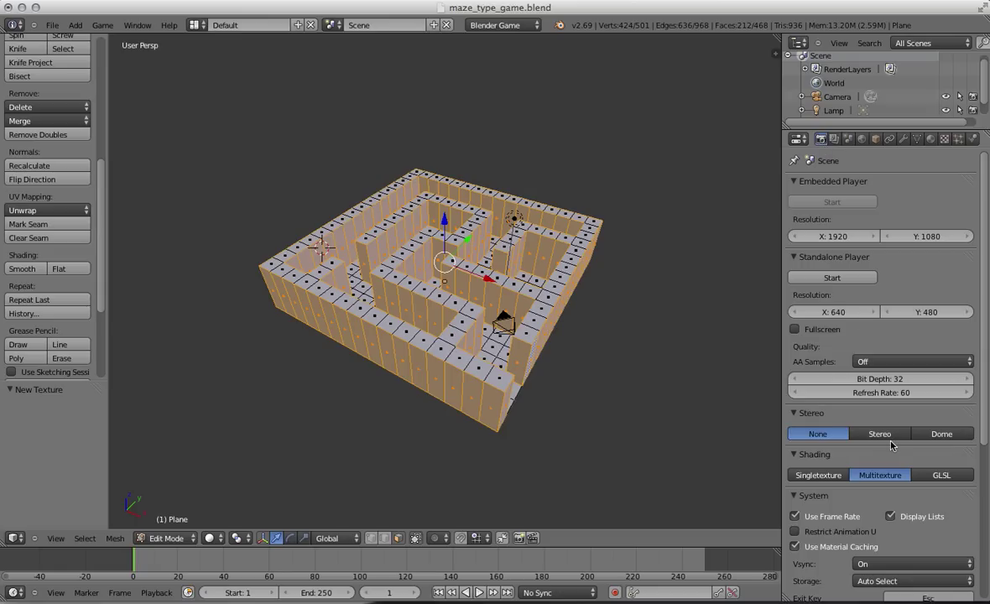
click(940, 476)
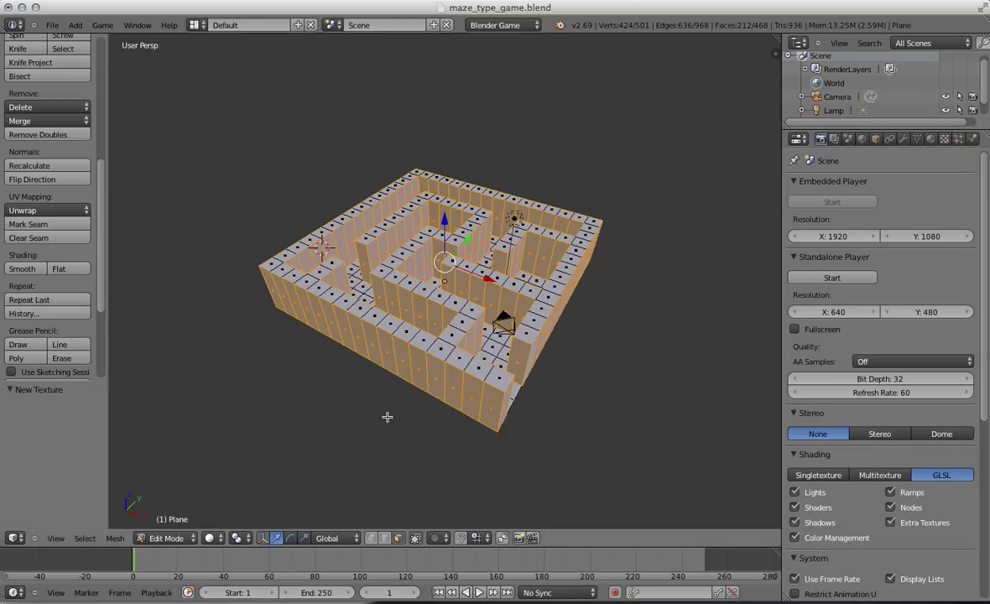
- Set the viewport shading to Texture to display the limestone bricks on the maze walls
click(213, 541)
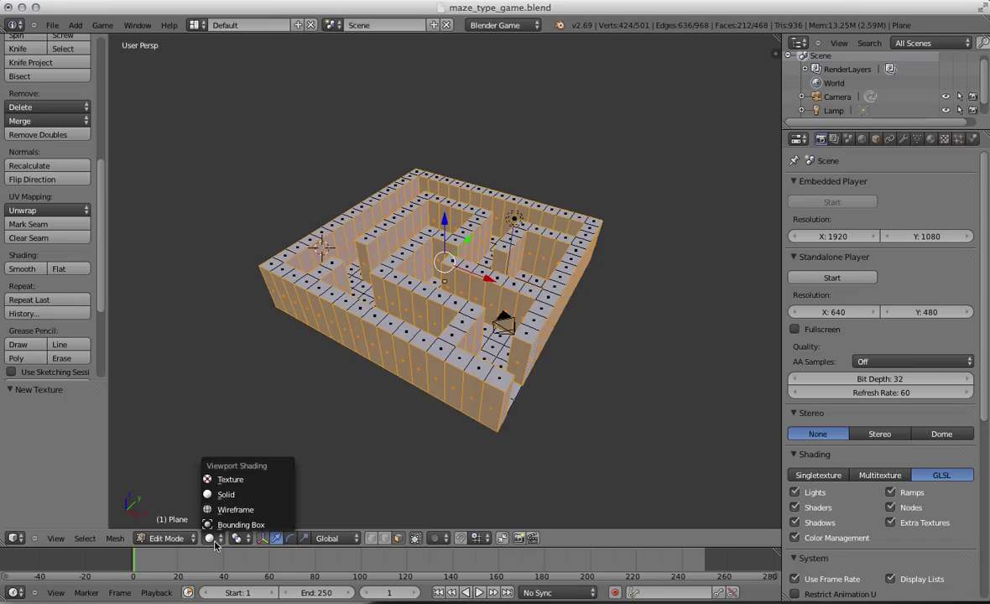
click(232, 480)
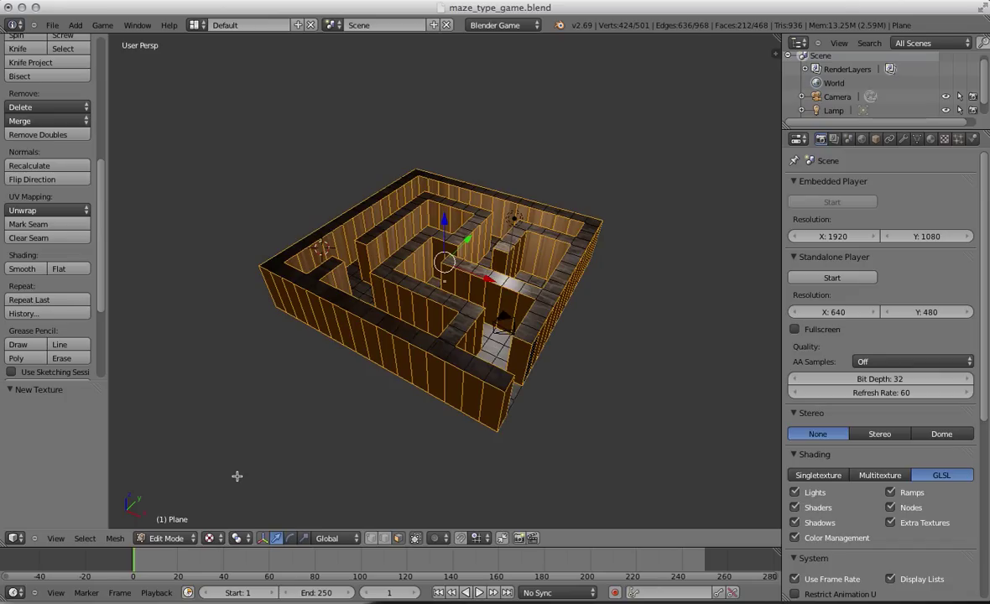
scroll(469, 290, up, 3)
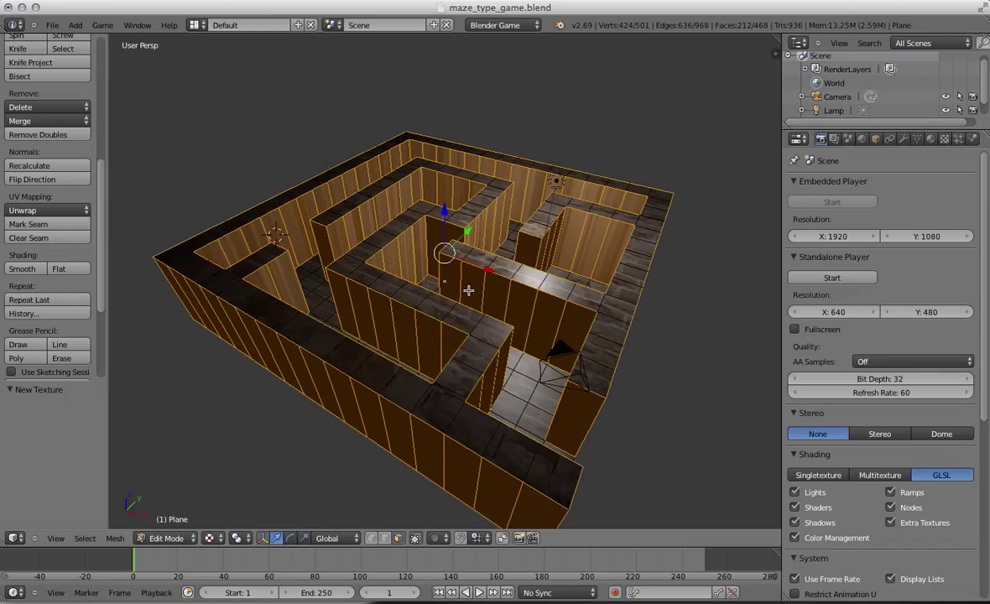
middle_drag(469, 290, 488, 325)
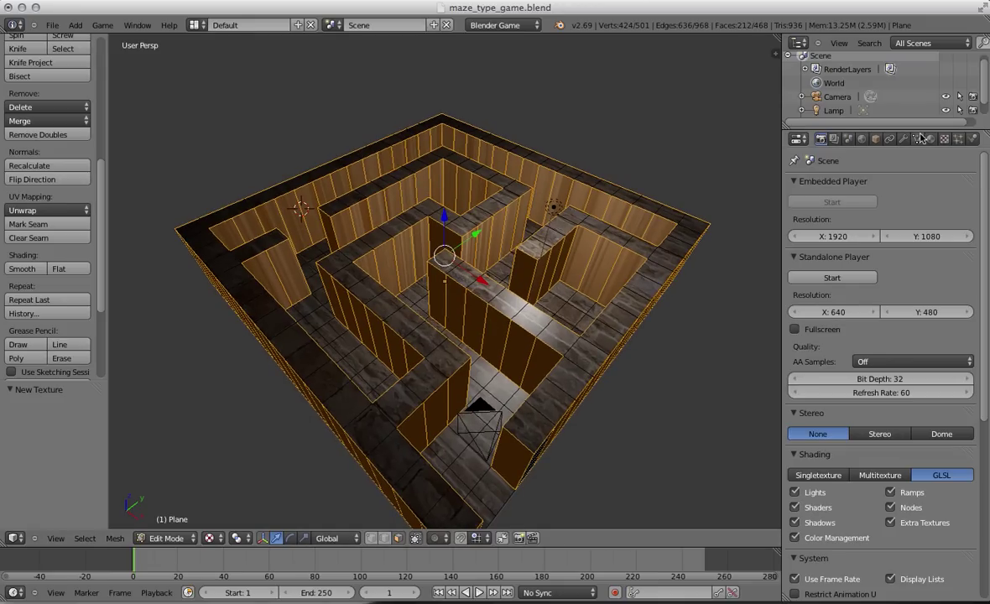
- Set the walls texture's mapping coordinates to UV
click(943, 138)
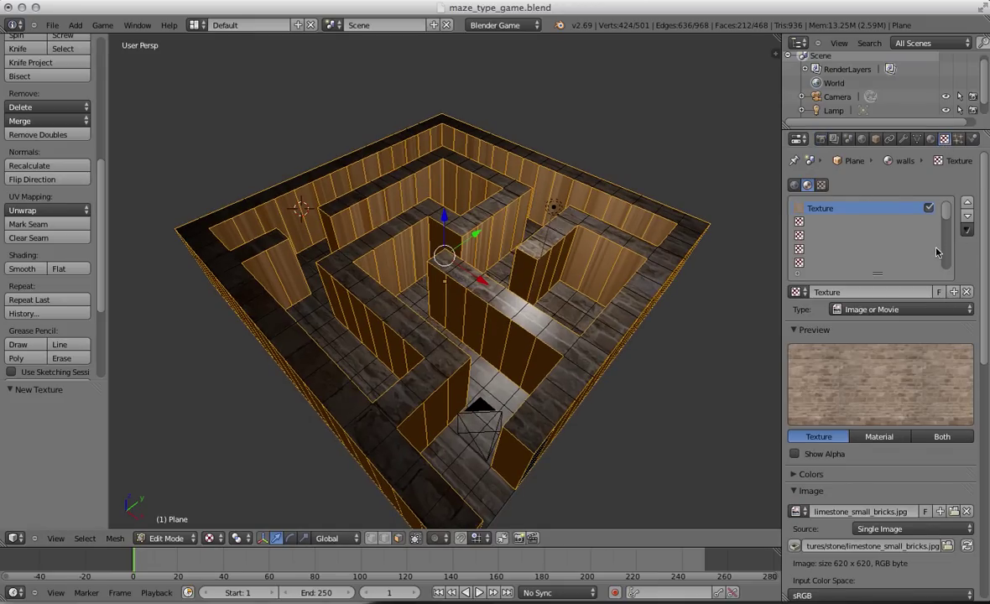
drag(987, 254, 976, 462)
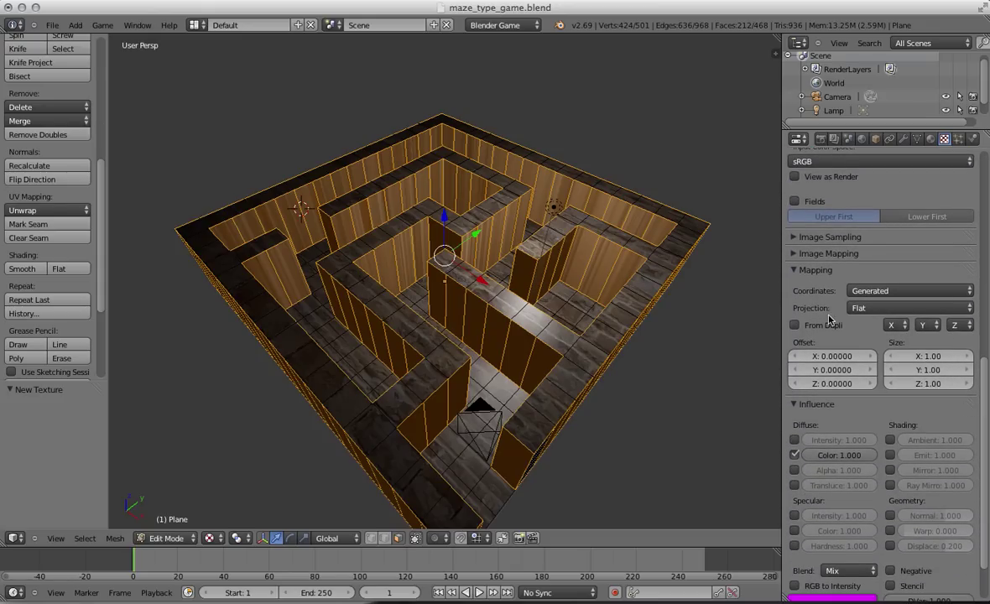
click(891, 291)
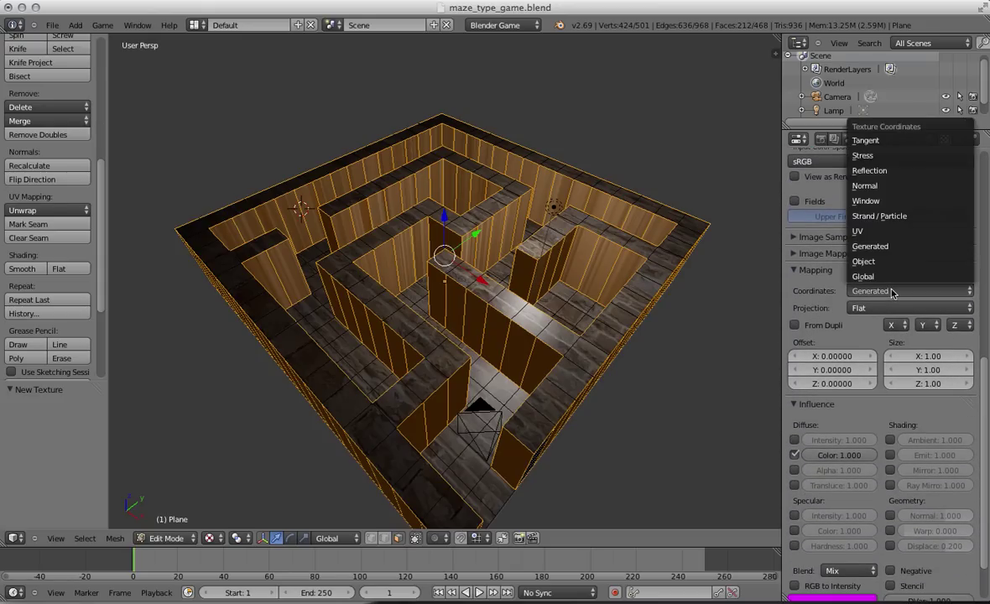
click(874, 239)
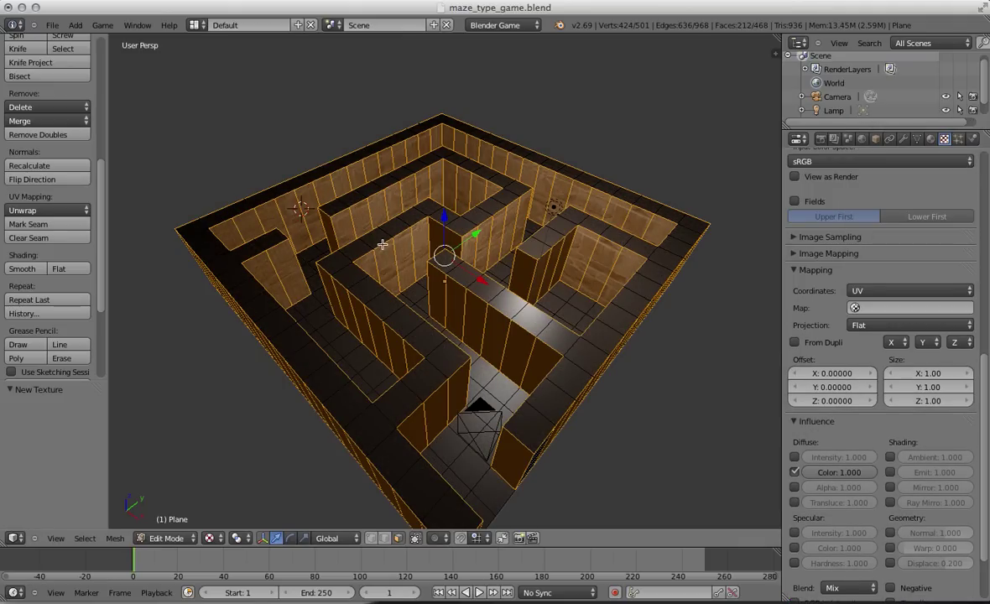
mouse_move(514, 334)
middle_down()
mouse_move(504, 285)
mouse_move(464, 316)
mouse_move(516, 317)
mouse_move(519, 330)
middle_up()
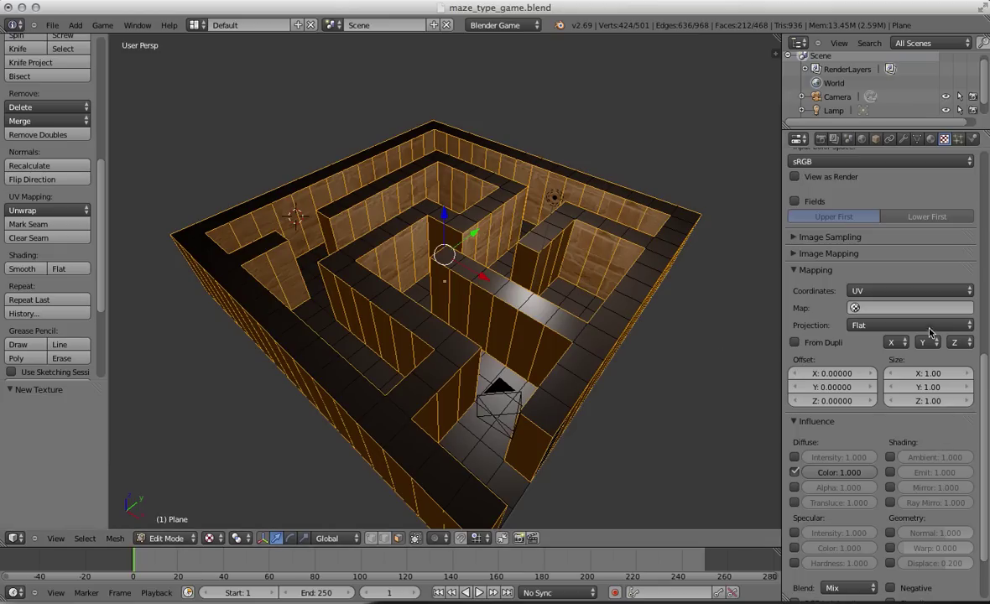
- Set the walls texture's mapping size to 3 in X, Y and Z
click(927, 373)
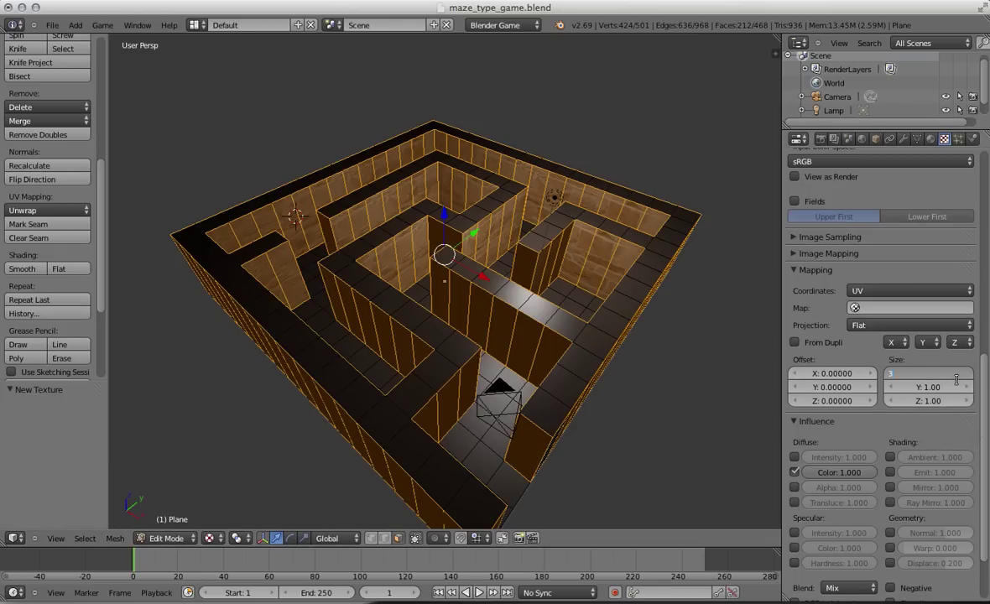
key(Tab)
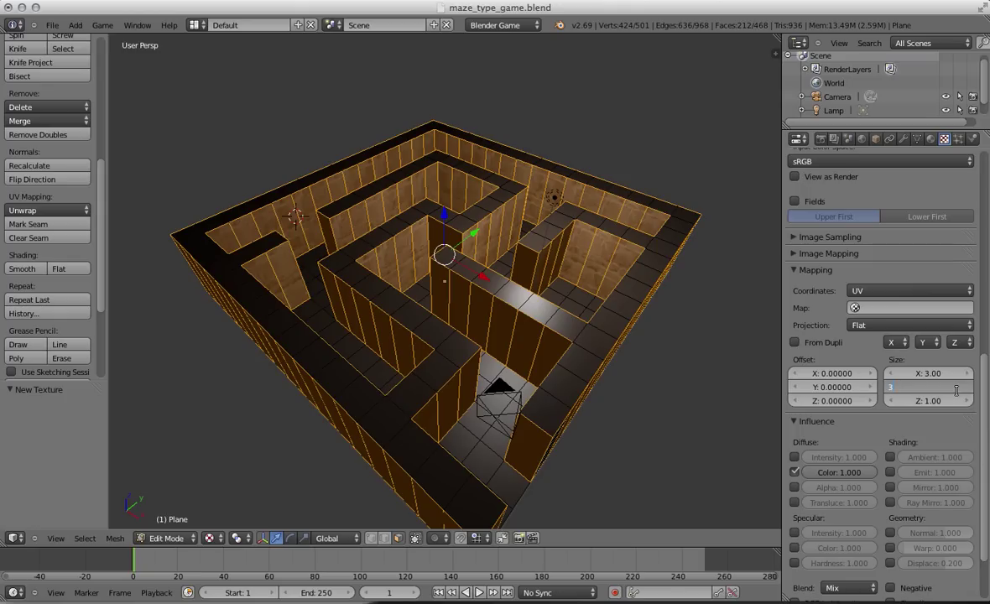
key(Tab)
text(3)
key(Tab)
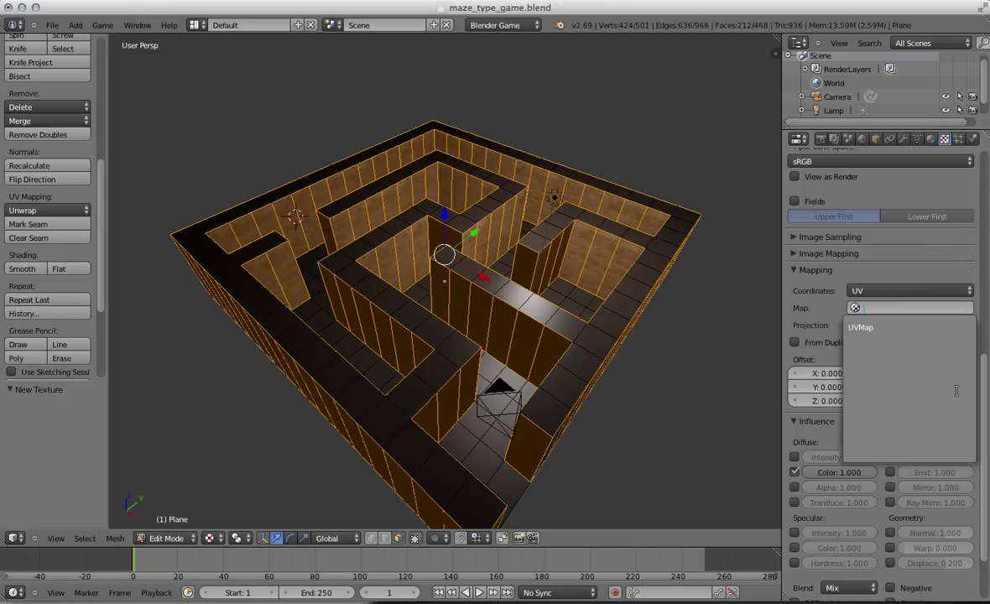
- Inspect the brick texture around the maze and assign the walls material to the selected wall faces
middle_drag(592, 317, 672, 316)
scroll(574, 300, down, 2)
scroll(574, 300, up, 5)
scroll(530, 310, up, 3)
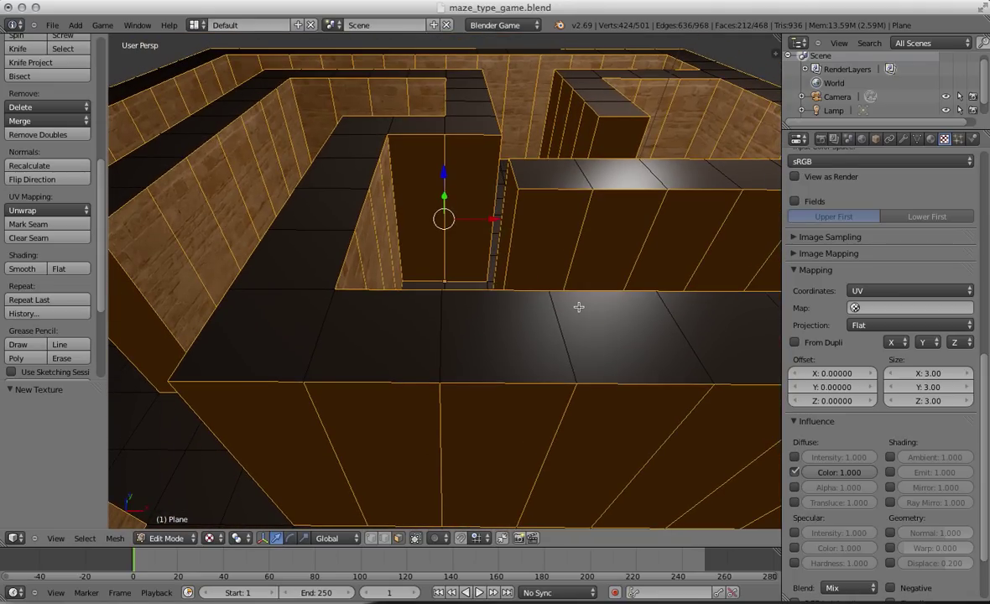
scroll(579, 307, down, 5)
middle_drag(578, 308, 425, 336)
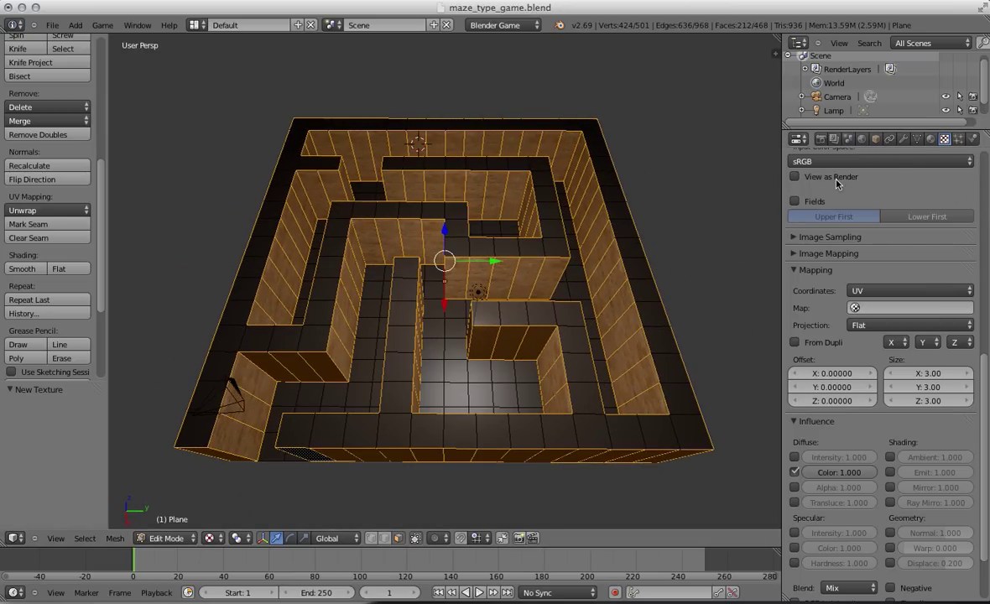
click(928, 140)
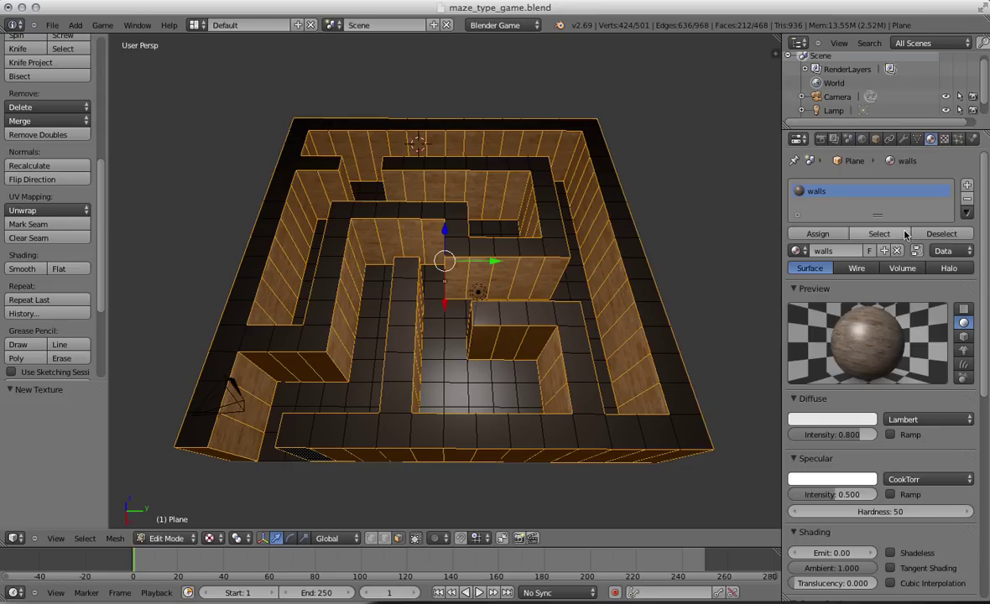
click(822, 237)
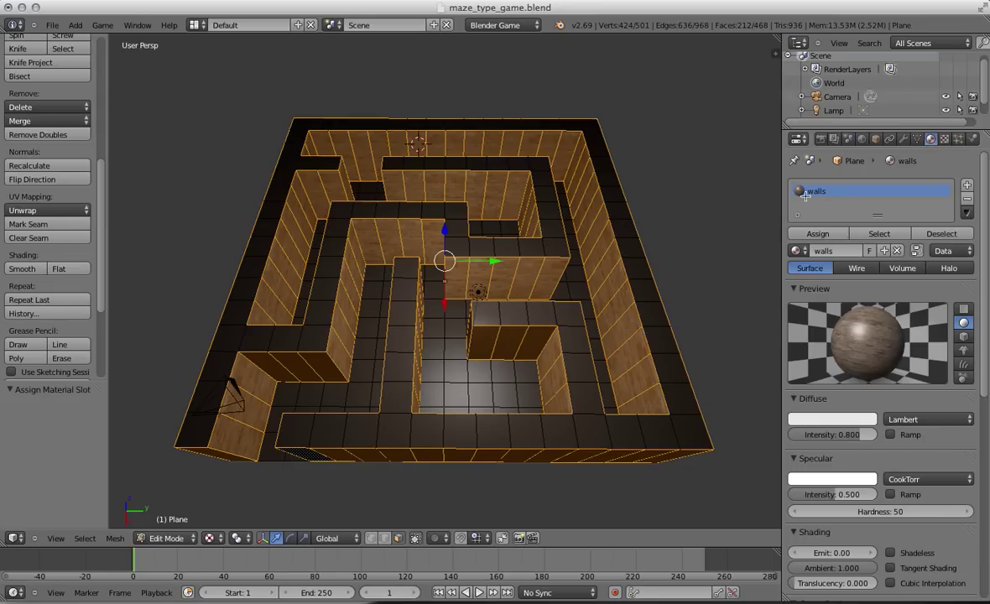
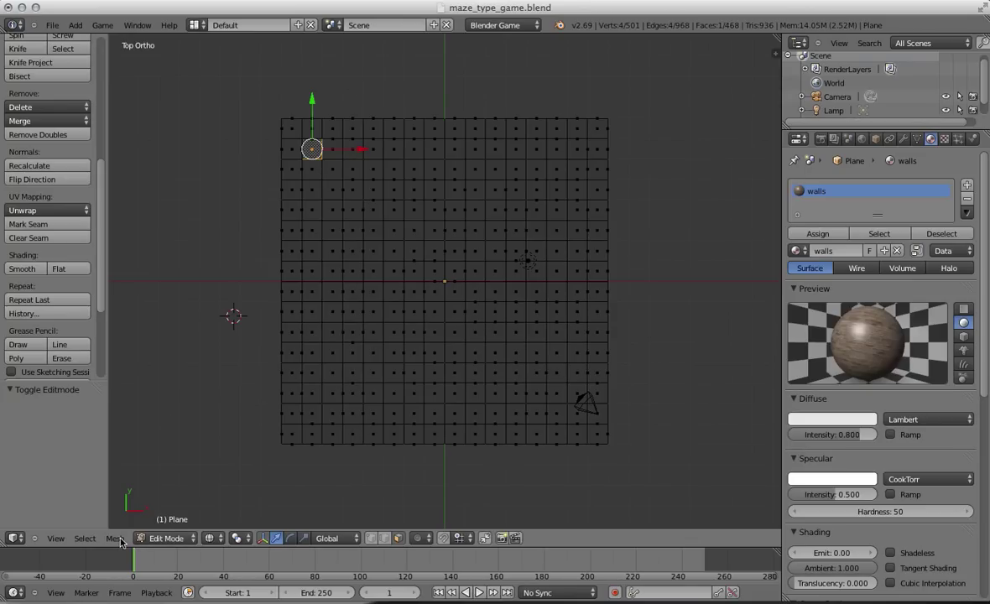
- Set the viewport shading to Texture and box-select the floor faces of the corridors along the maze's -X and +Y sides
click(209, 538)
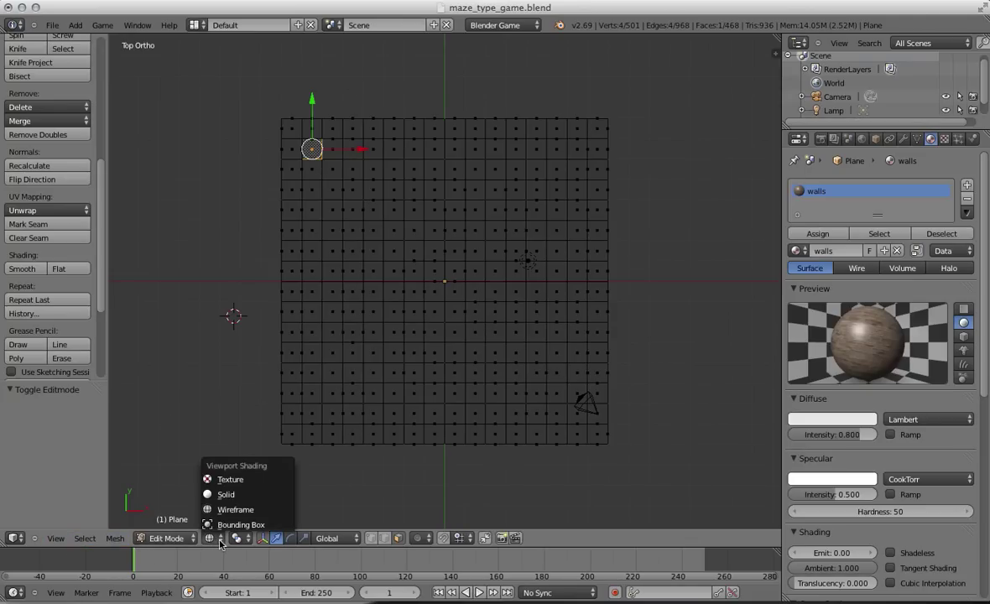
click(225, 481)
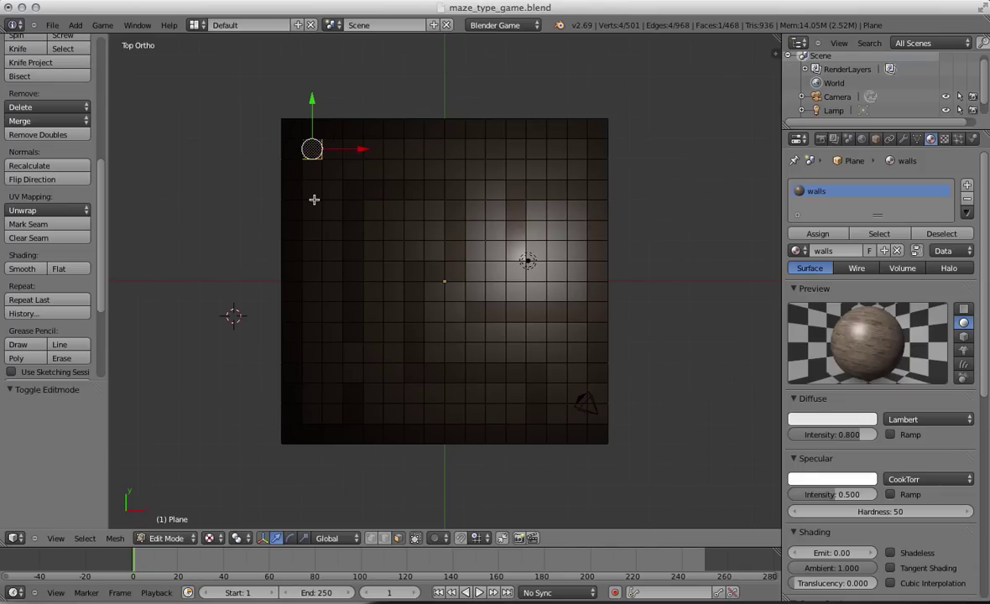
key(b)
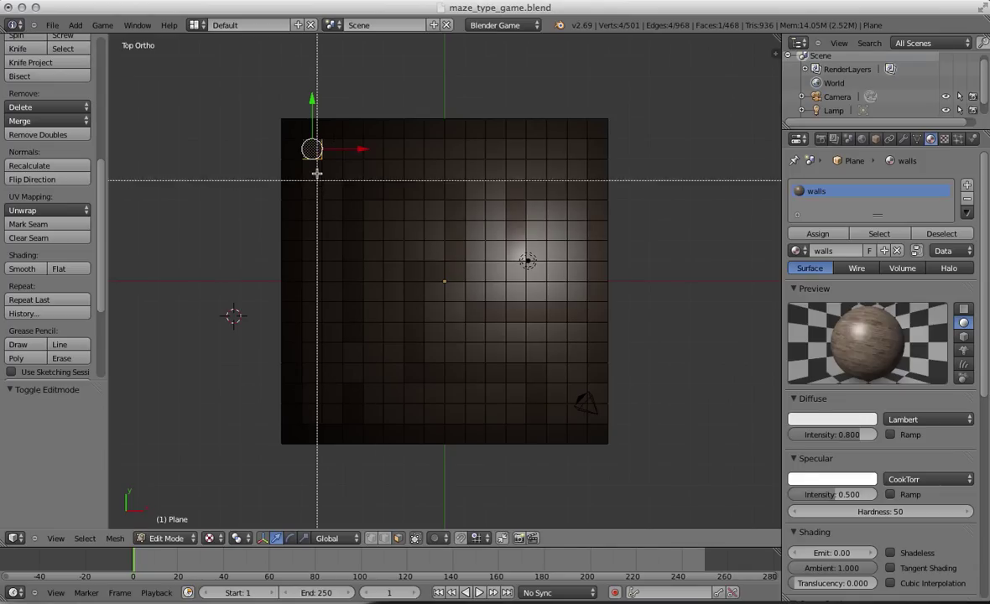
drag(313, 150, 335, 416)
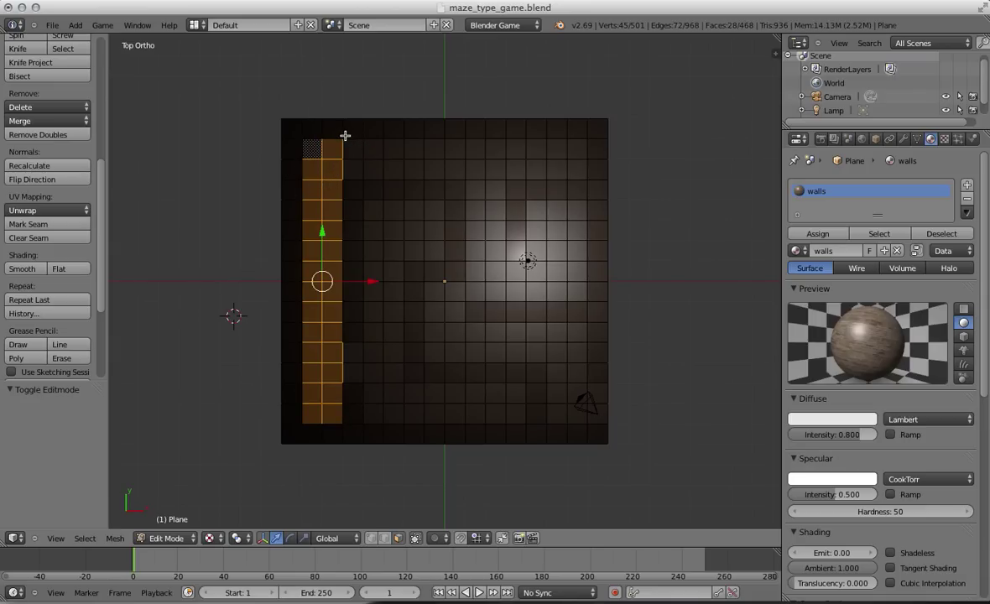
key(b)
drag(329, 150, 576, 168)
- Add the floor of the corridor branching from the +Y side and of the chamber under the lamp to the selection
key(b)
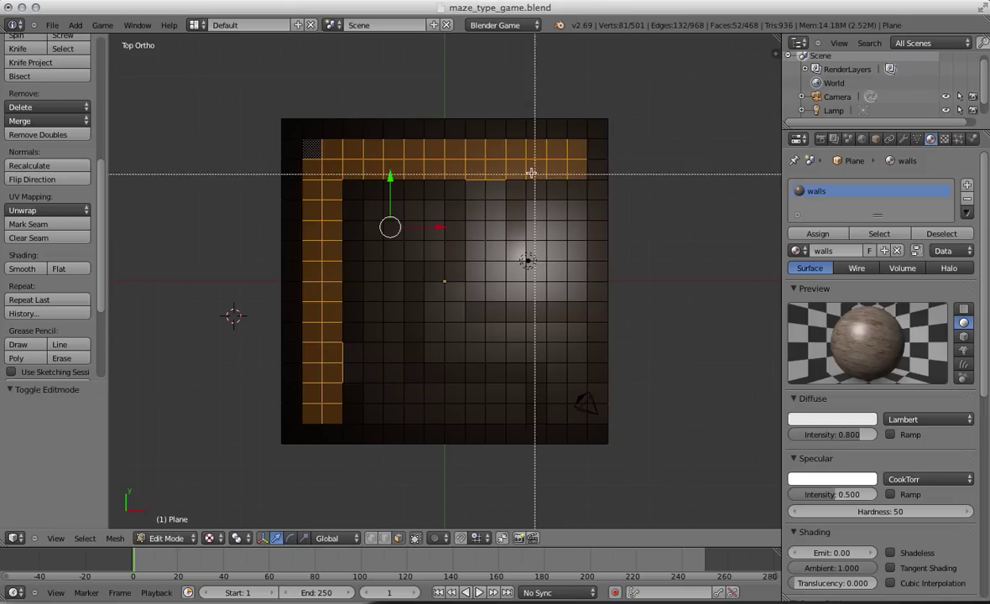
drag(497, 175, 475, 287)
key(b)
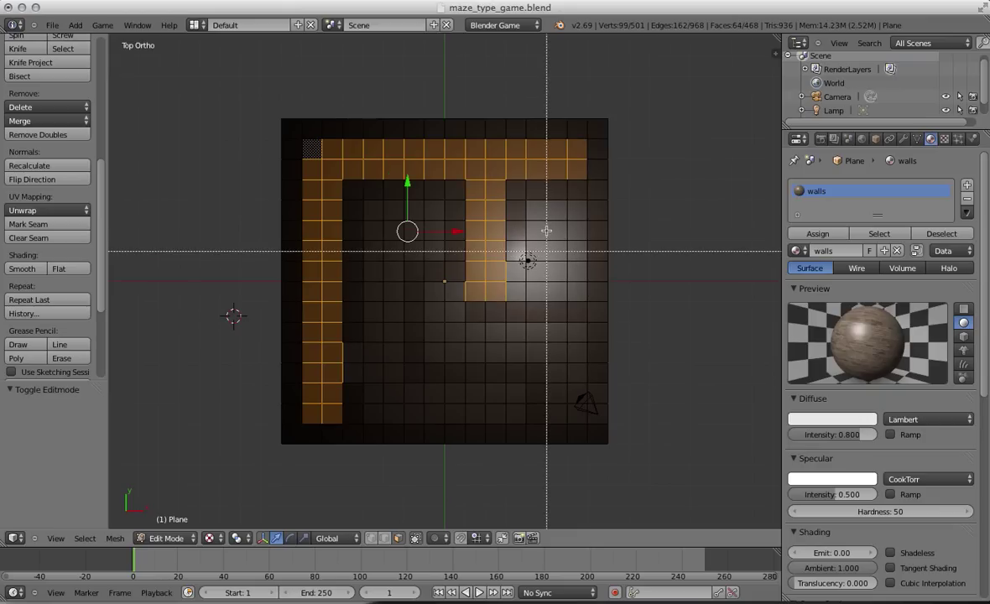
drag(535, 213, 580, 295)
- Extend the floor selection through the lamp chamber's opening and the short central passage, undoing the box selection that overruns into the outer wall
key(b)
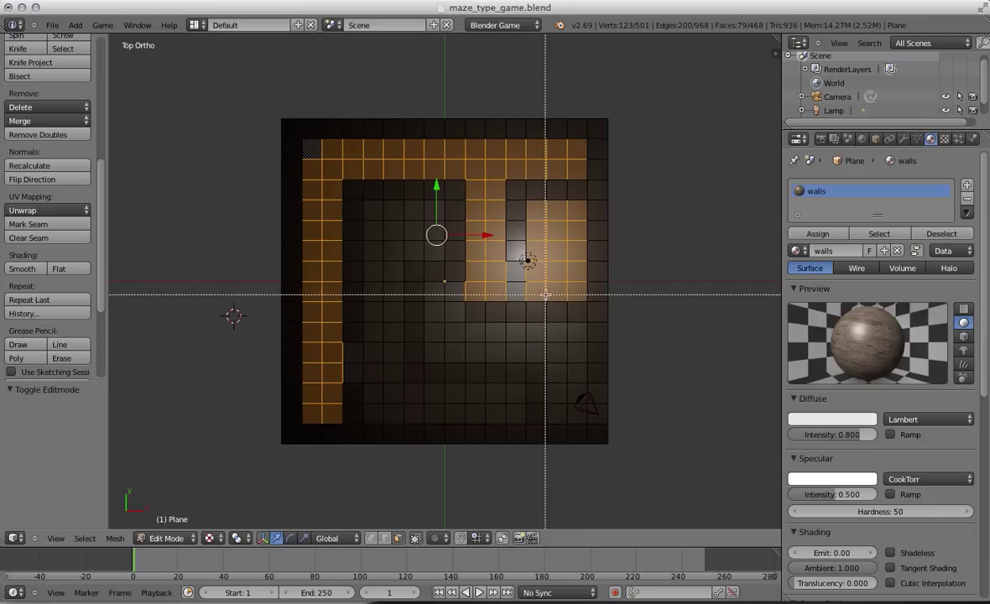
right_click(525, 275)
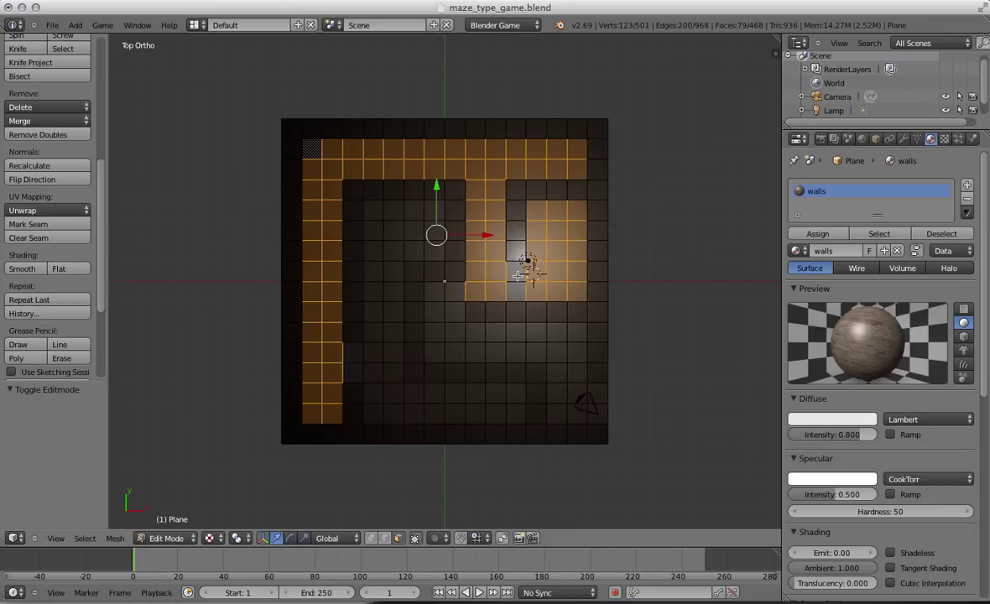
key(b)
right_click(532, 272)
key(b)
drag(530, 267, 596, 382)
key(b)
key(b)
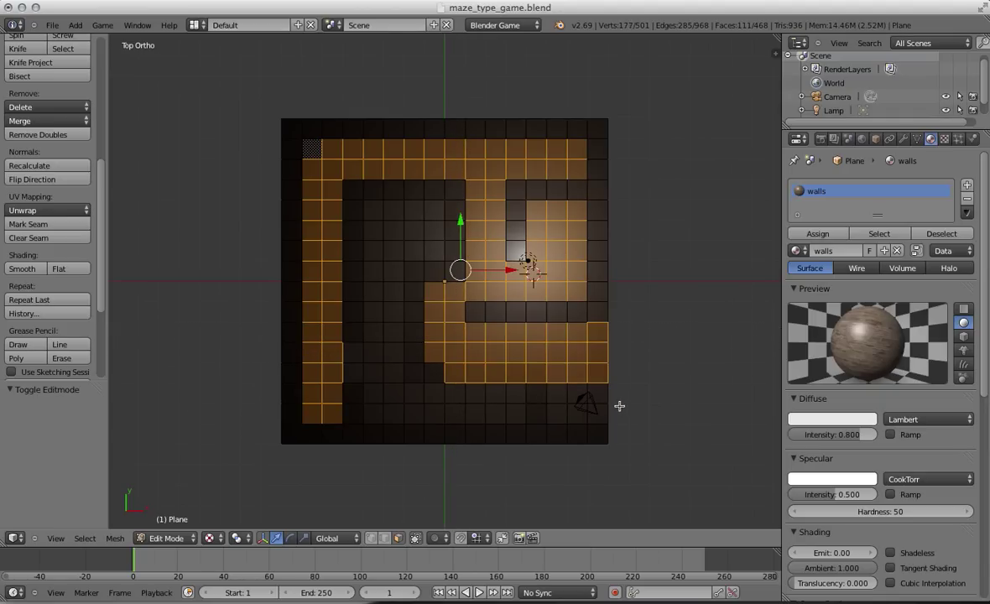
key(ctrl+z)
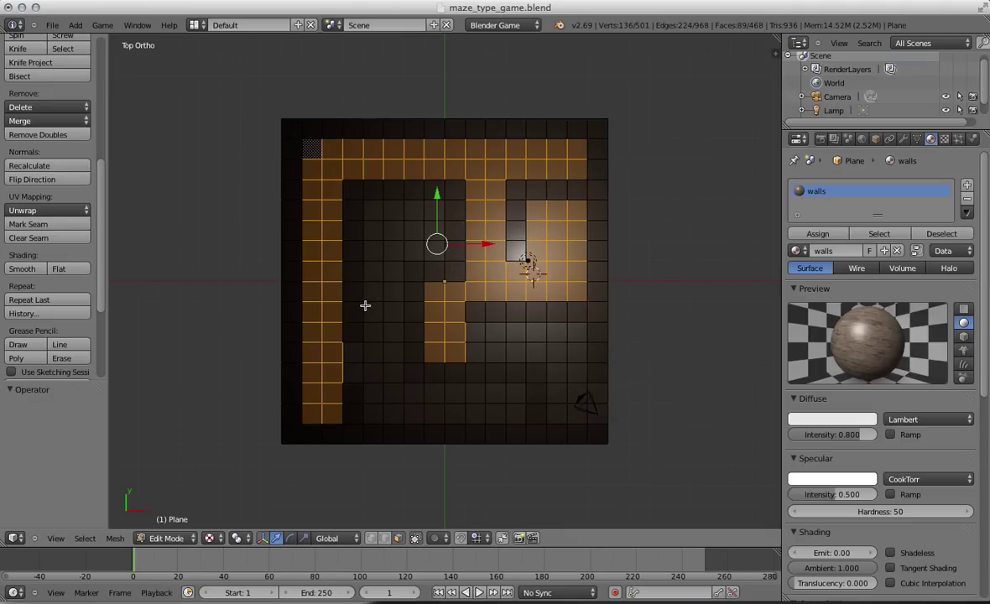
- Add the floor from the central passage to the +X side, down to the camera corner and its exit, to the selection
key(b)
drag(446, 332, 579, 417)
key(b)
key(b)
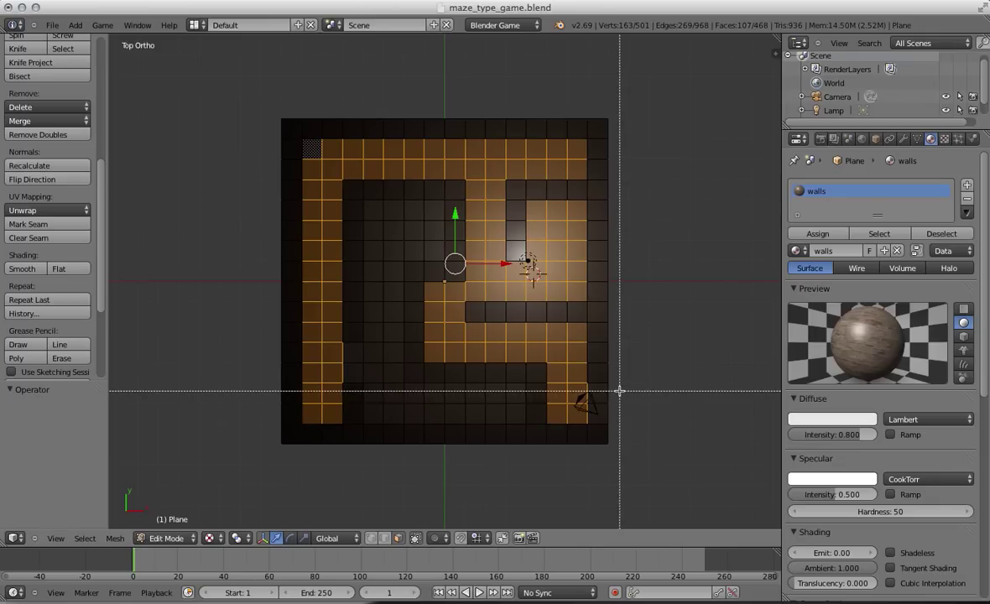
drag(619, 390, 591, 415)
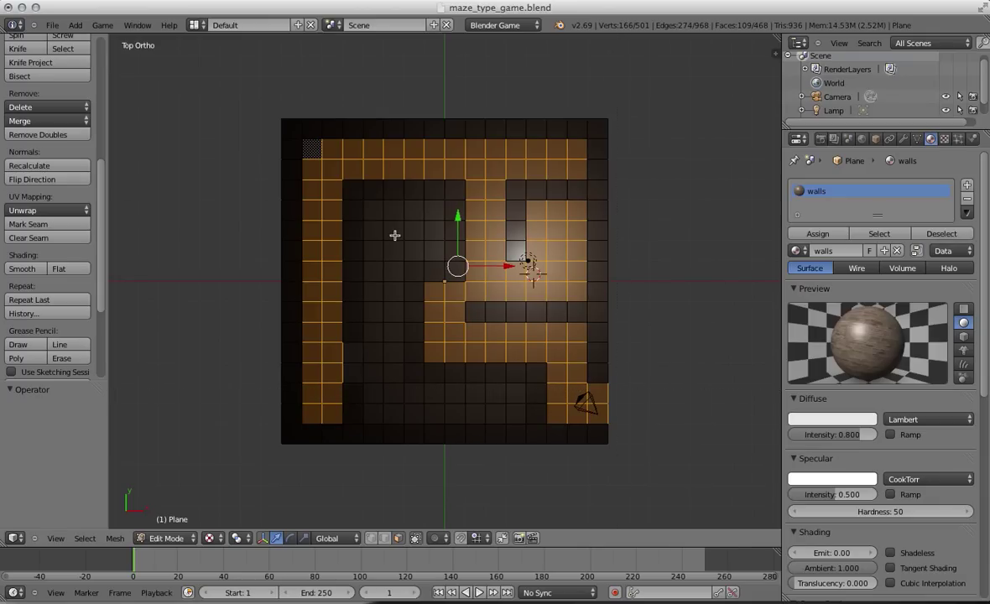
- Add the inner corridor near the -X side, the pocket beside it and the corridor along the -Y side to the floor selection
key(b)
drag(373, 210, 338, 372)
key(b)
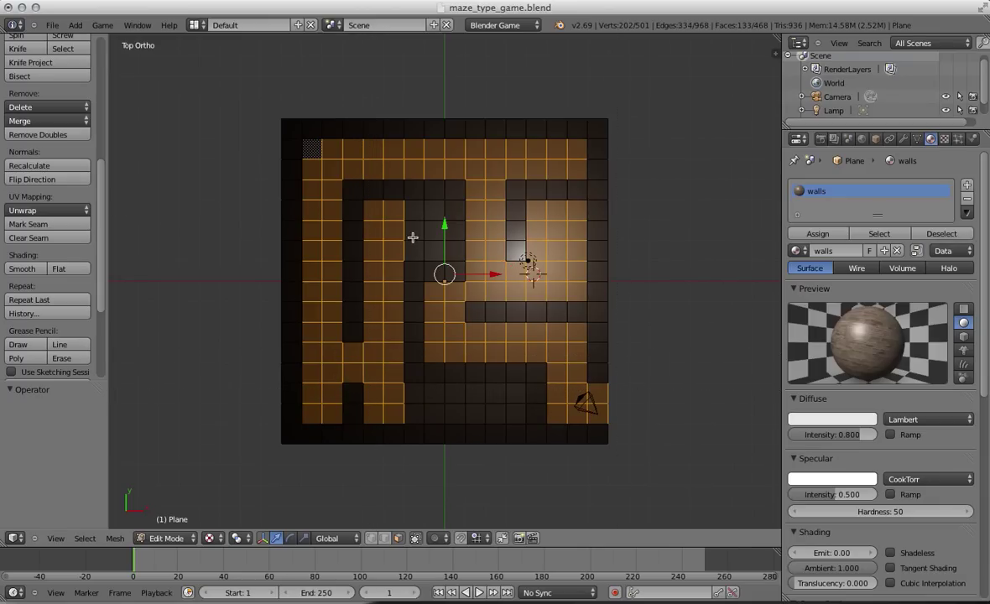
key(b)
drag(404, 206, 423, 259)
key(b)
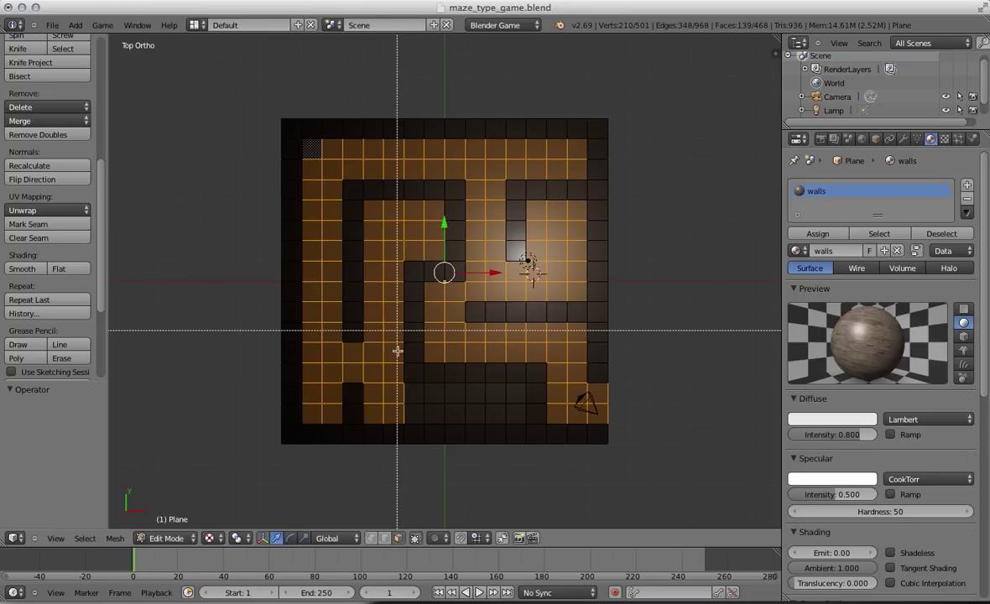
drag(395, 395, 516, 419)
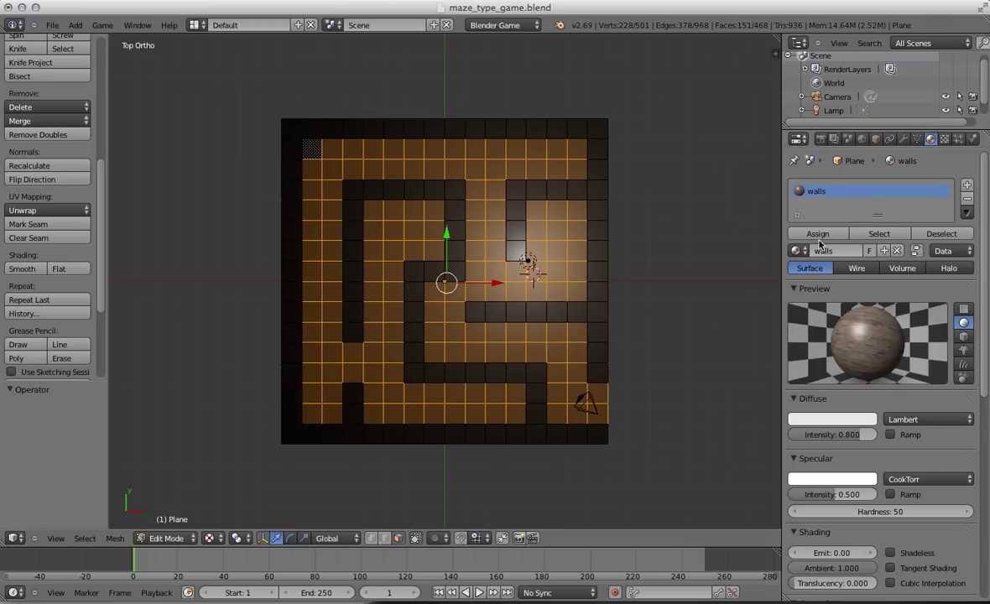
- Add a second material slot to the maze with a new material named floor
click(966, 187)
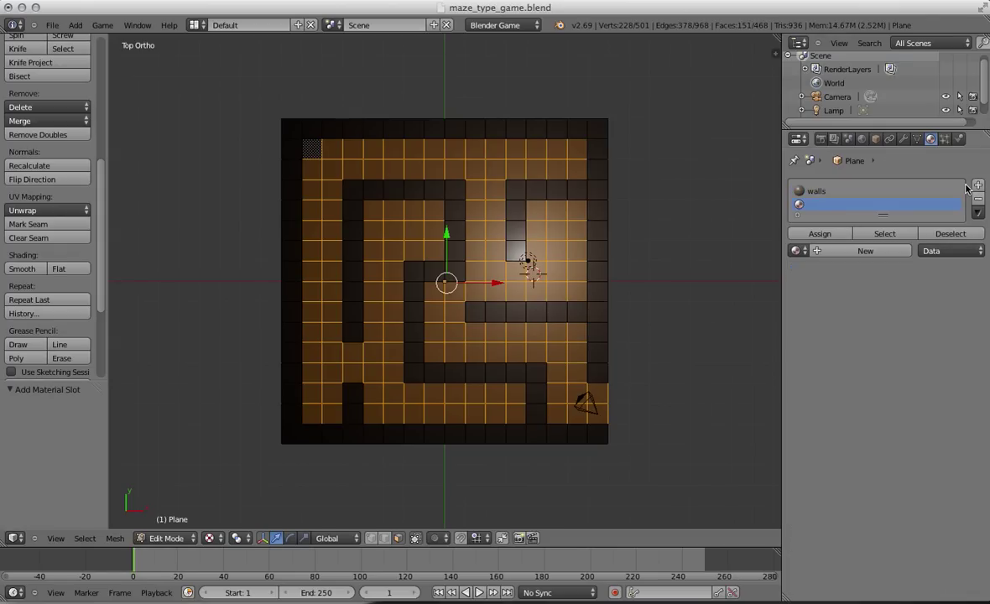
click(849, 252)
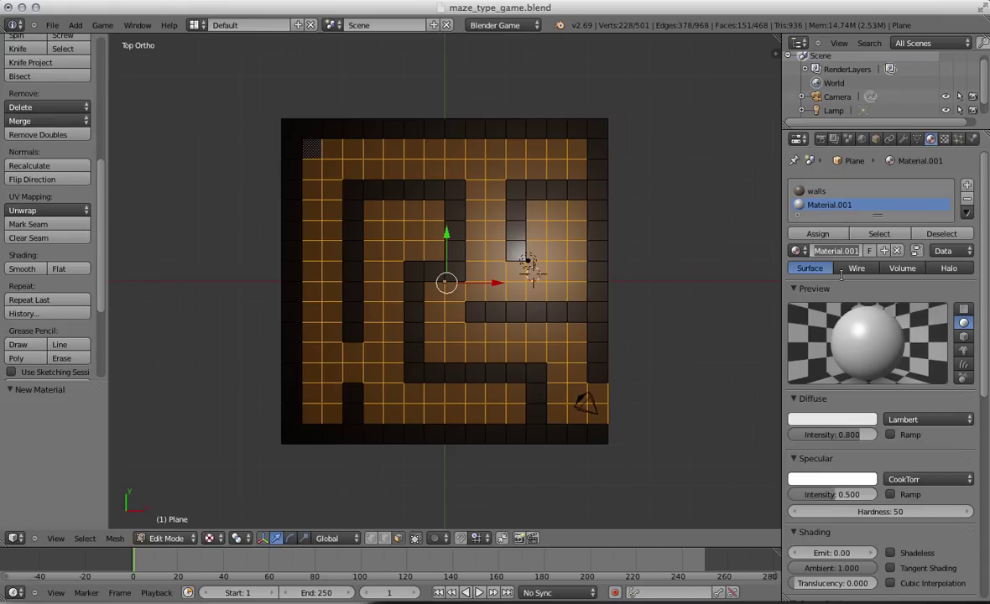
double_click(838, 250)
text(floor)
key(Return)
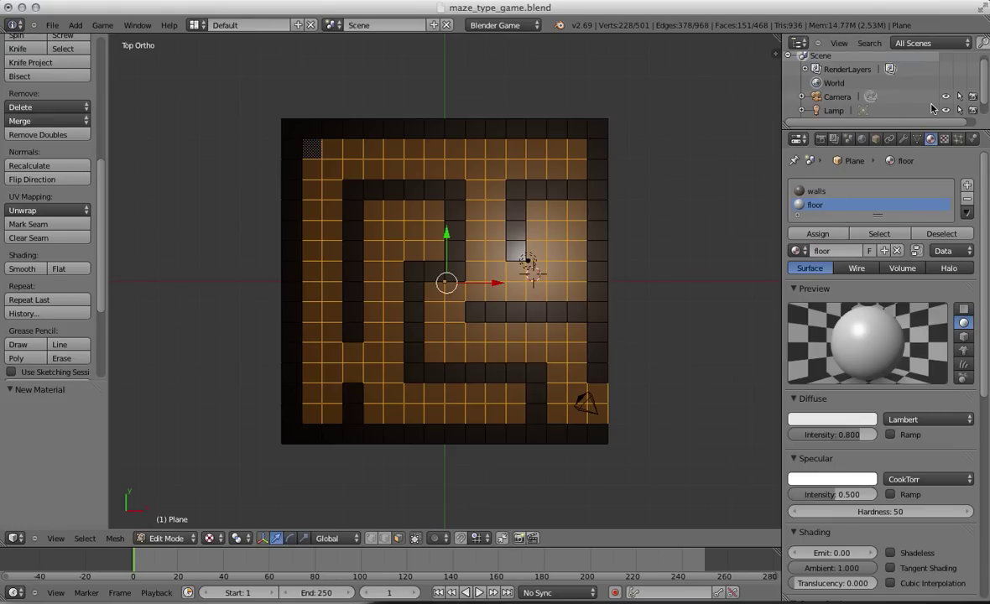
- Add a new texture of type Image or Movie to the floor material
click(943, 139)
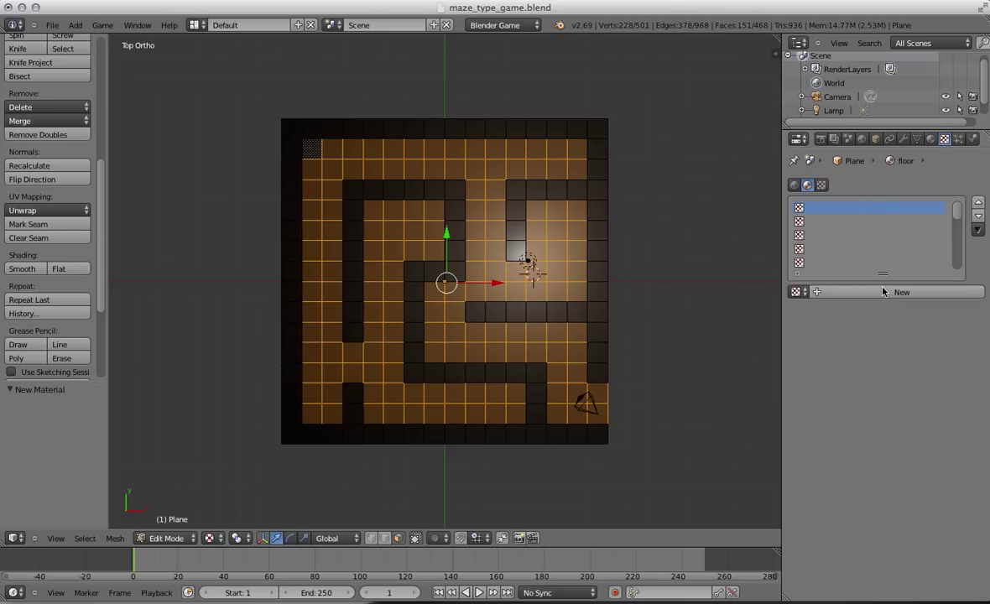
click(876, 292)
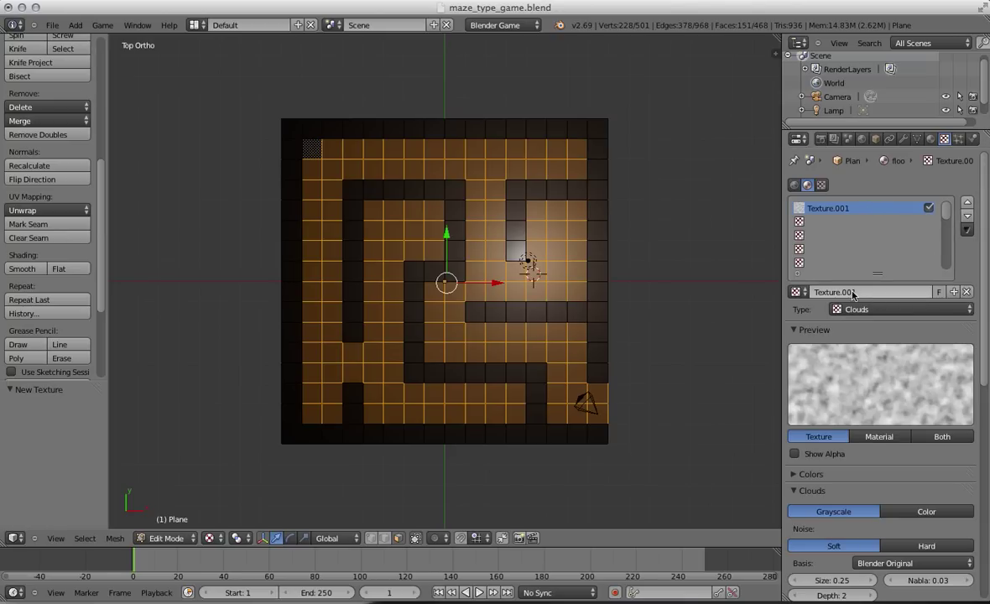
click(897, 309)
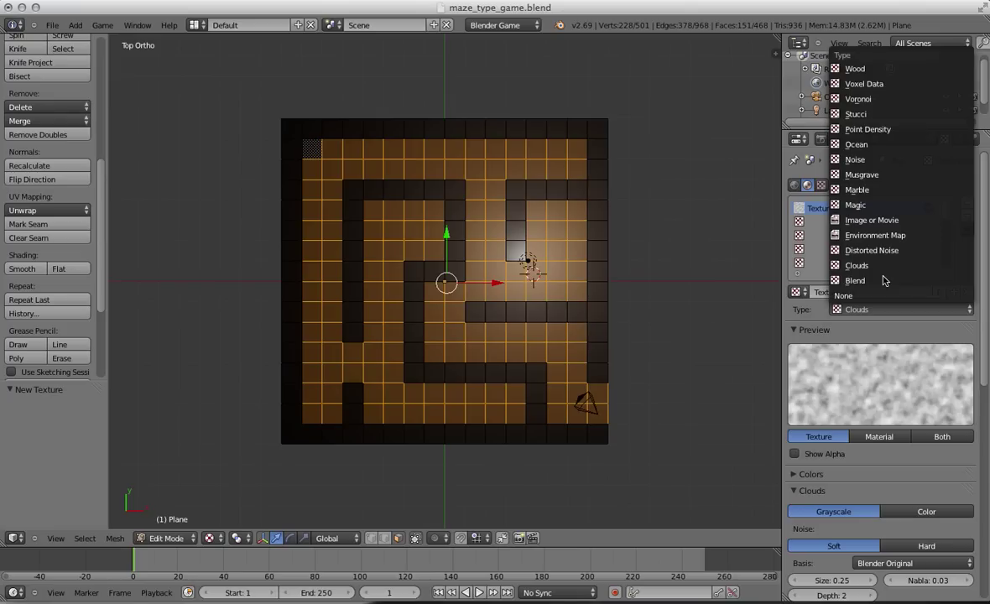
click(871, 220)
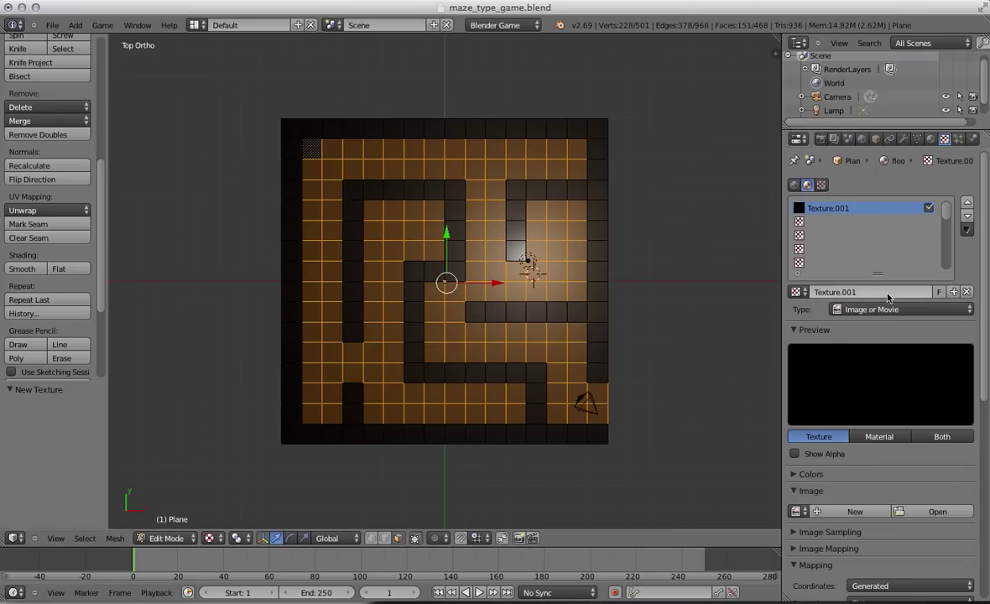
- Load limestone_floor.jpg from the Documents/textures/stone folder as the floor texture's image
click(934, 508)
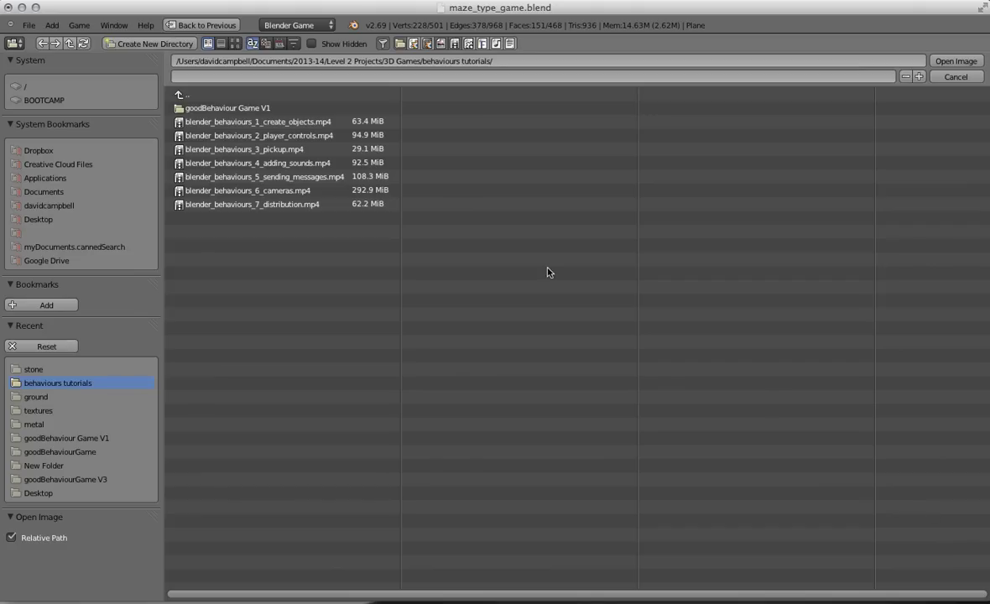
click(42, 192)
click(194, 397)
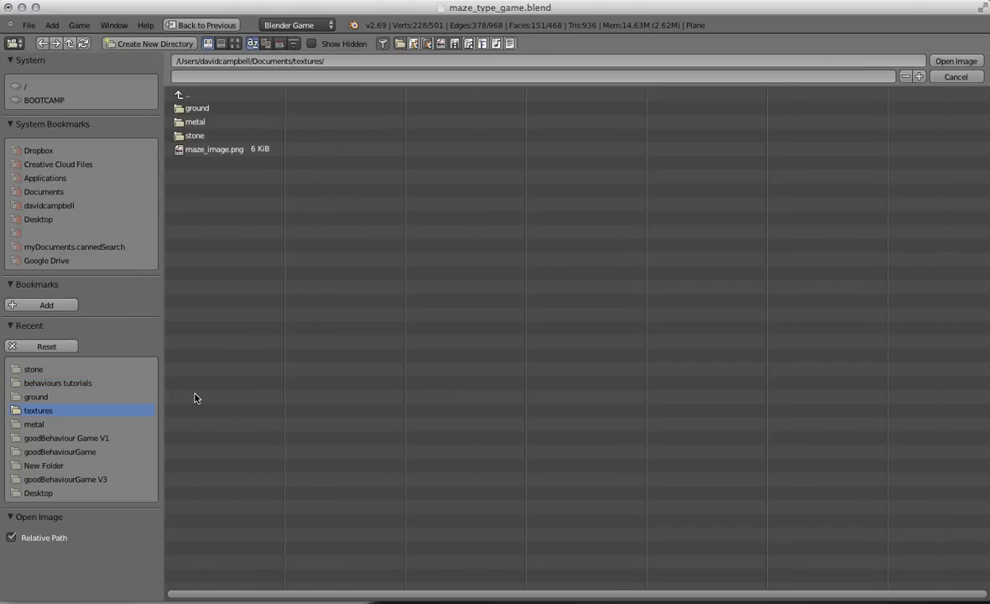
click(194, 135)
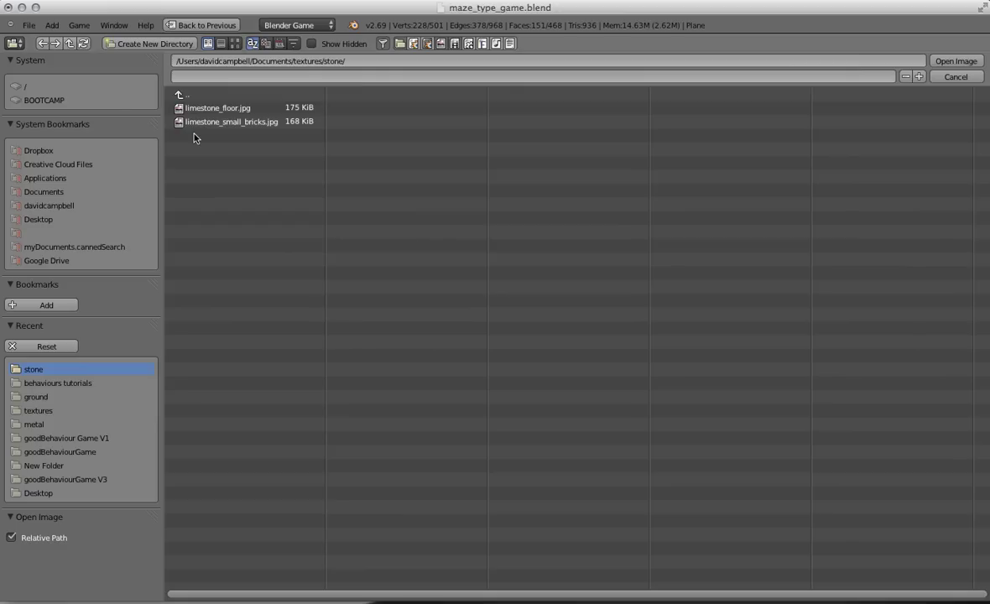
click(239, 110)
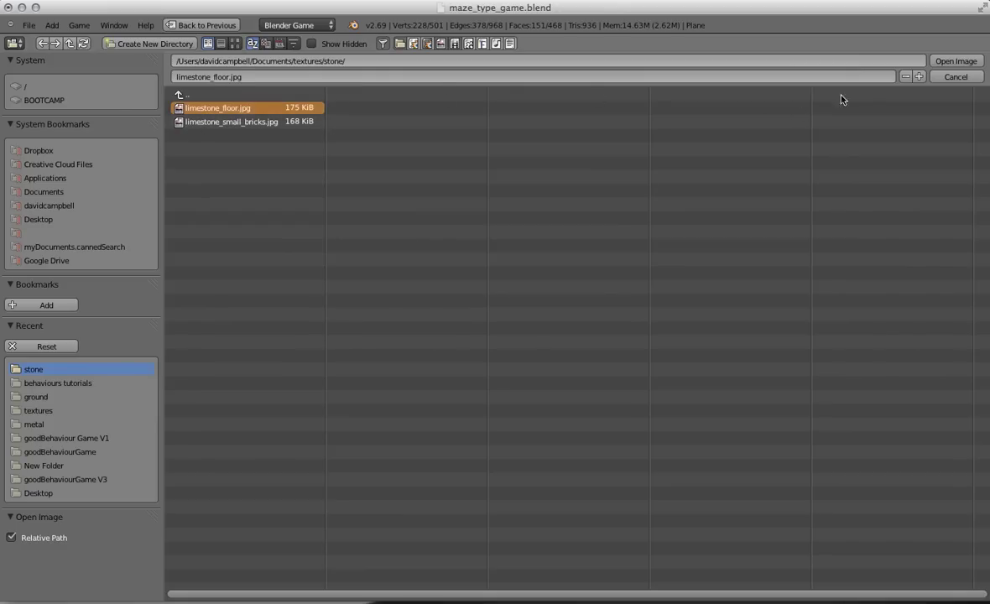
click(945, 62)
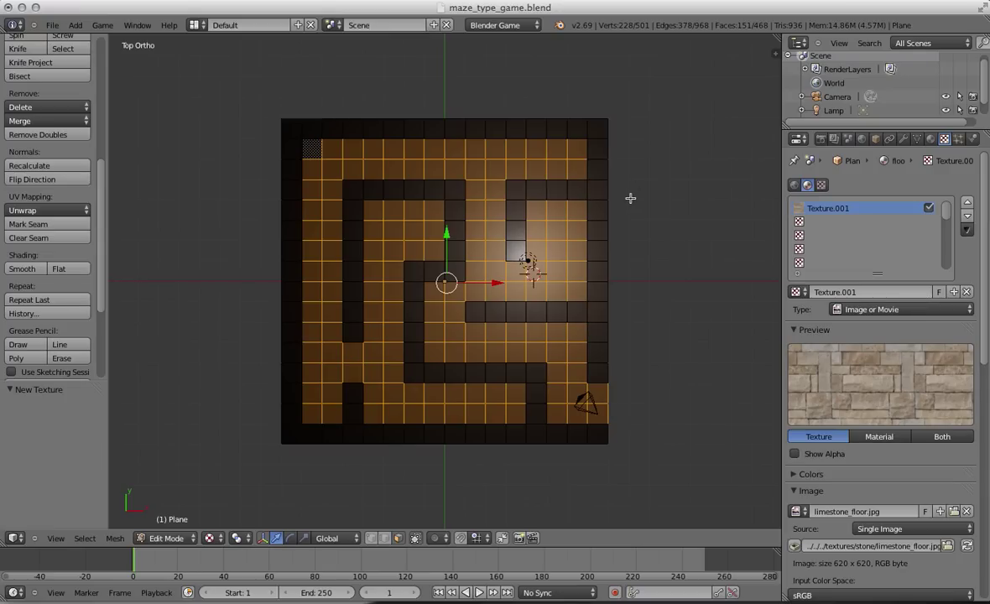
- Rename the floor material's texture to floor_image
click(836, 292)
text(floor_image)
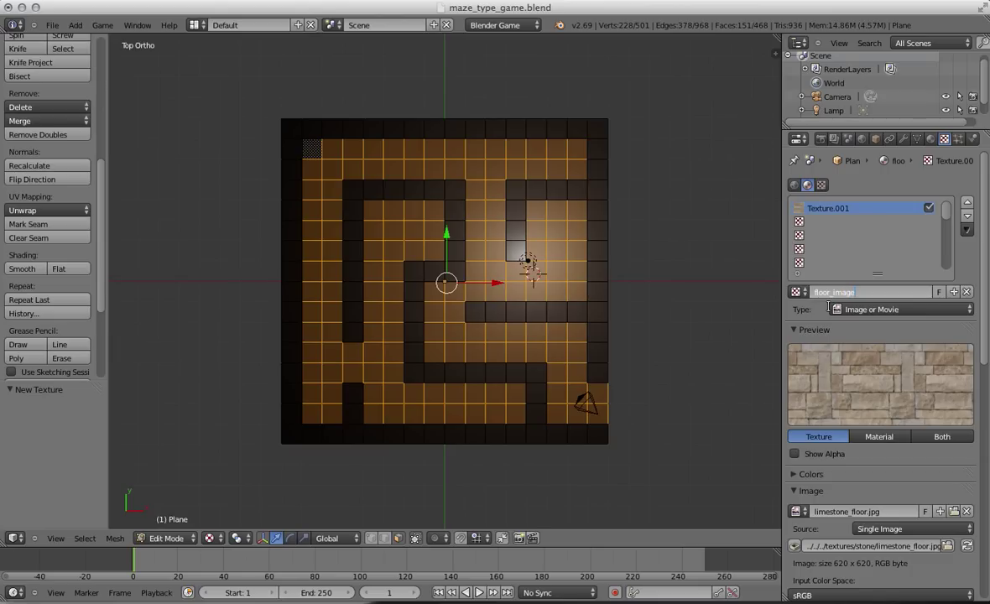
key(Return)
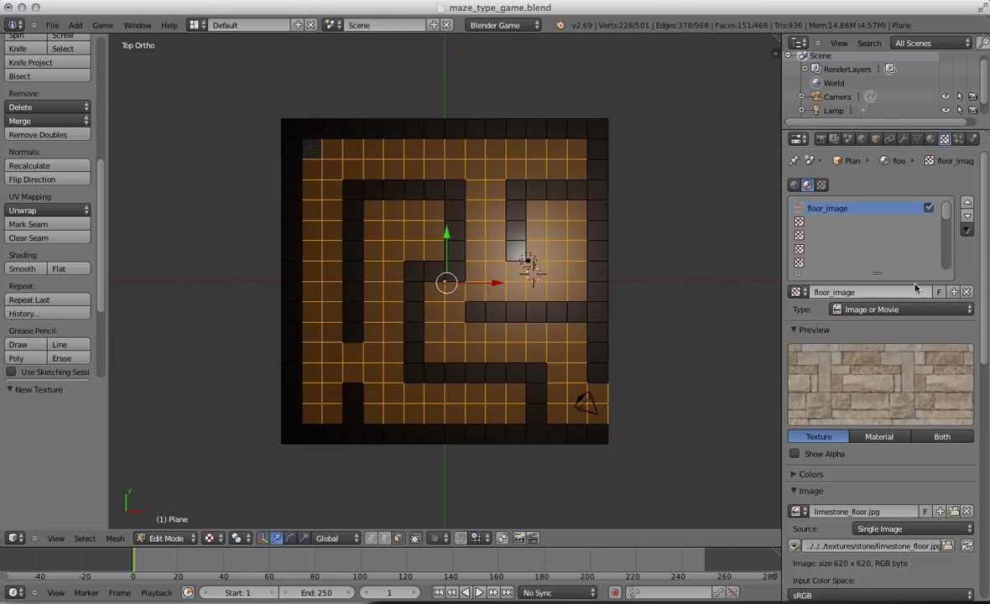
scroll(986, 253, down, 6)
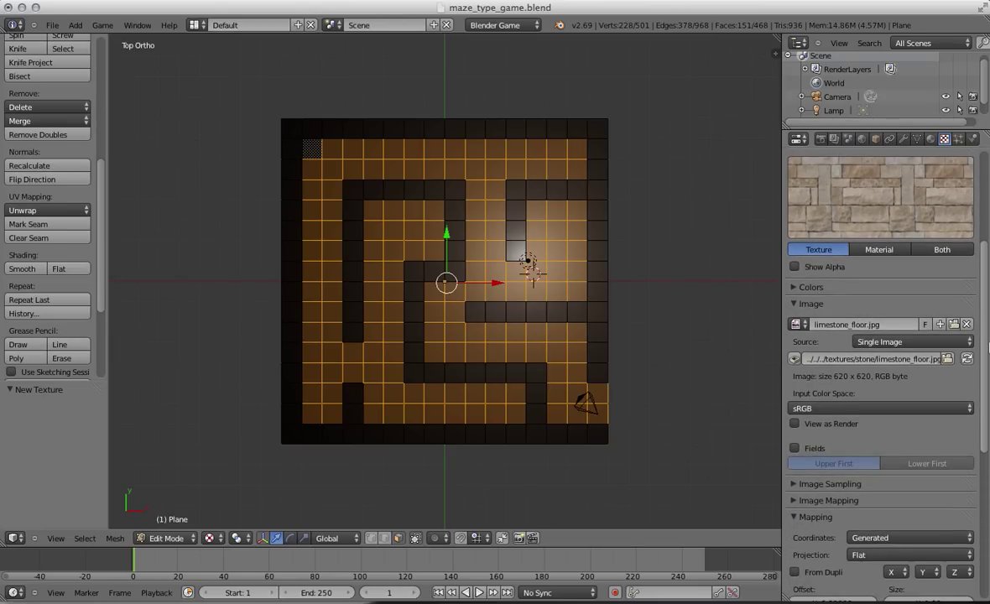
scroll(988, 248, up, 4)
scroll(940, 227, up, 2)
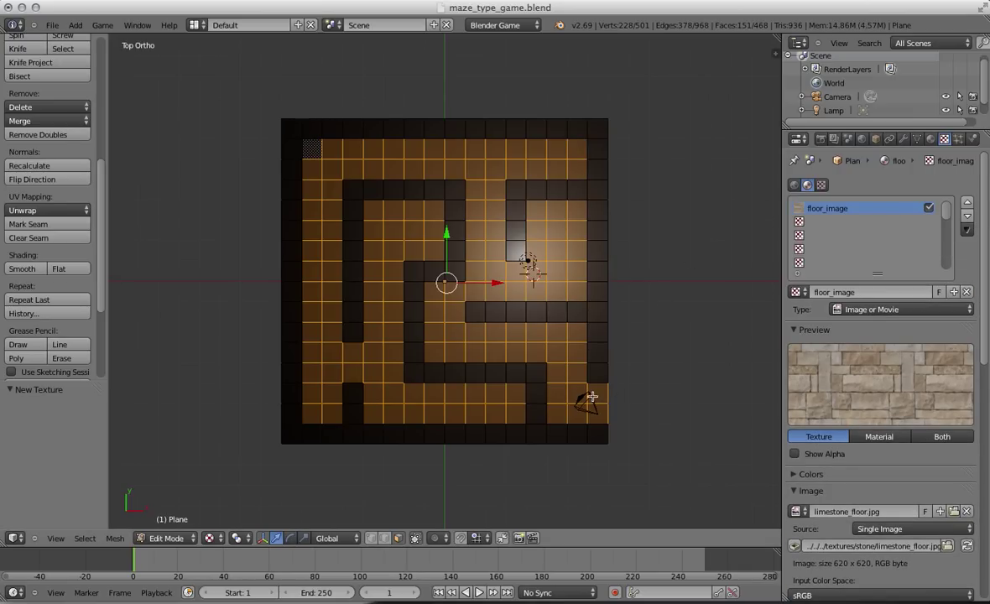
- Assign the floor material to the selected floor faces of the maze
middle_drag(576, 443, 521, 357)
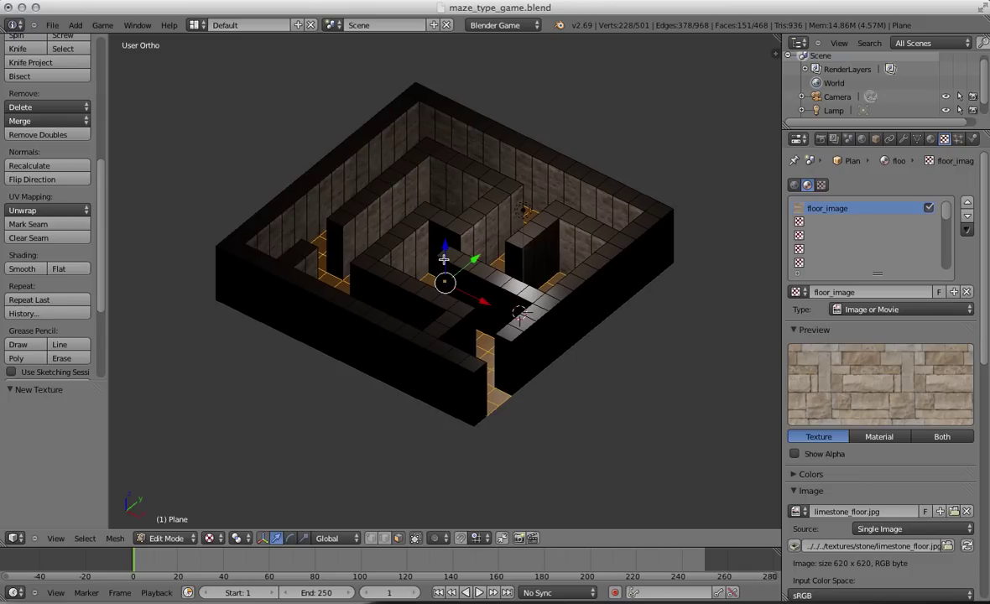
scroll(444, 261, up, 6)
scroll(453, 272, down, 2)
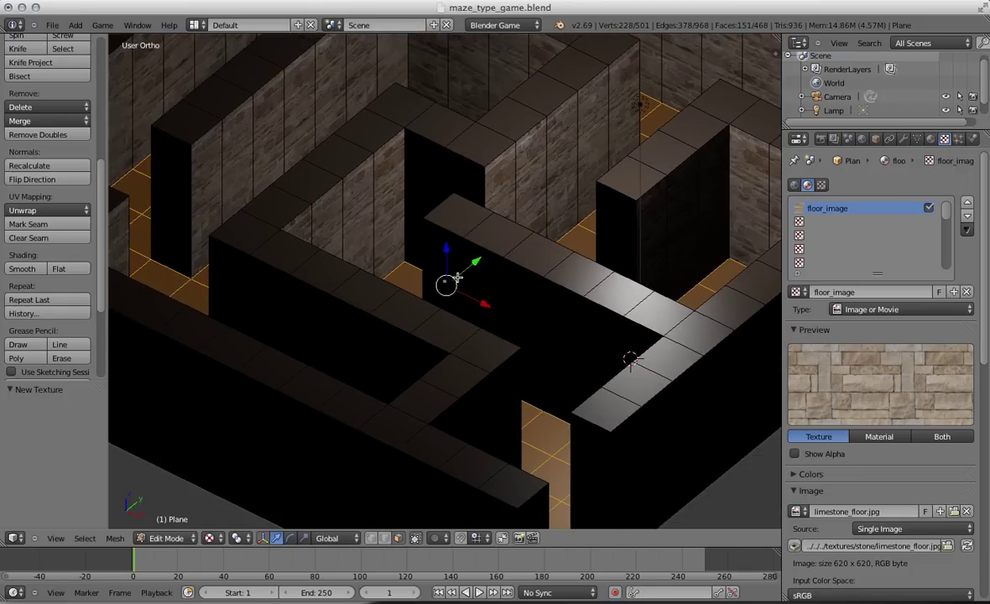
scroll(453, 281, up, 4)
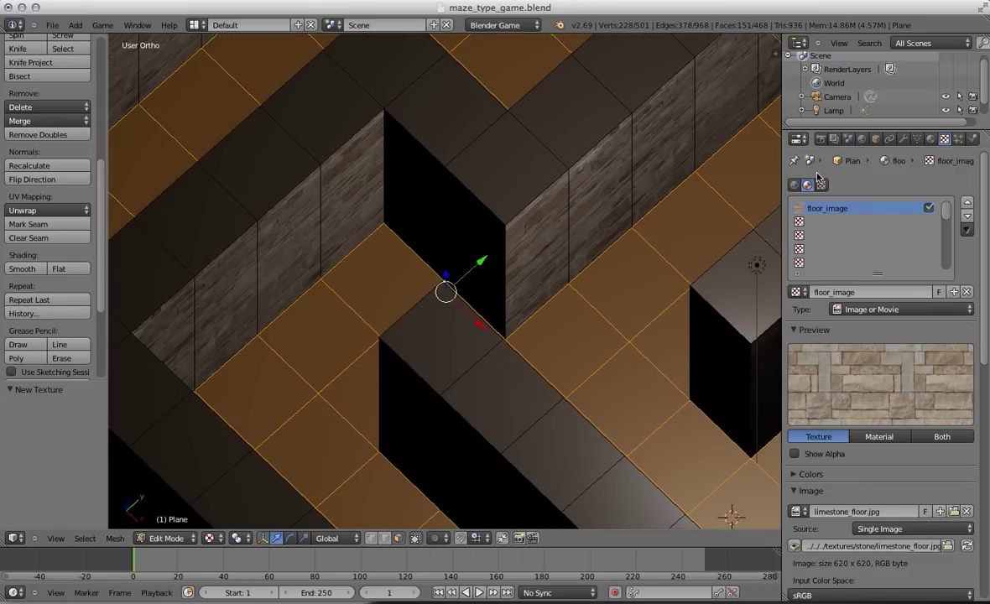
click(930, 138)
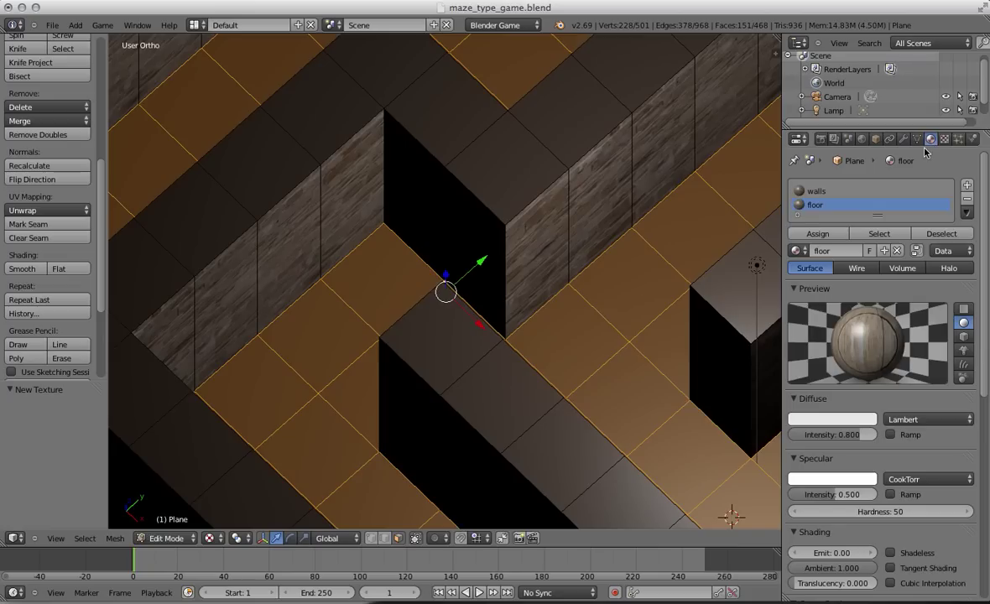
click(818, 234)
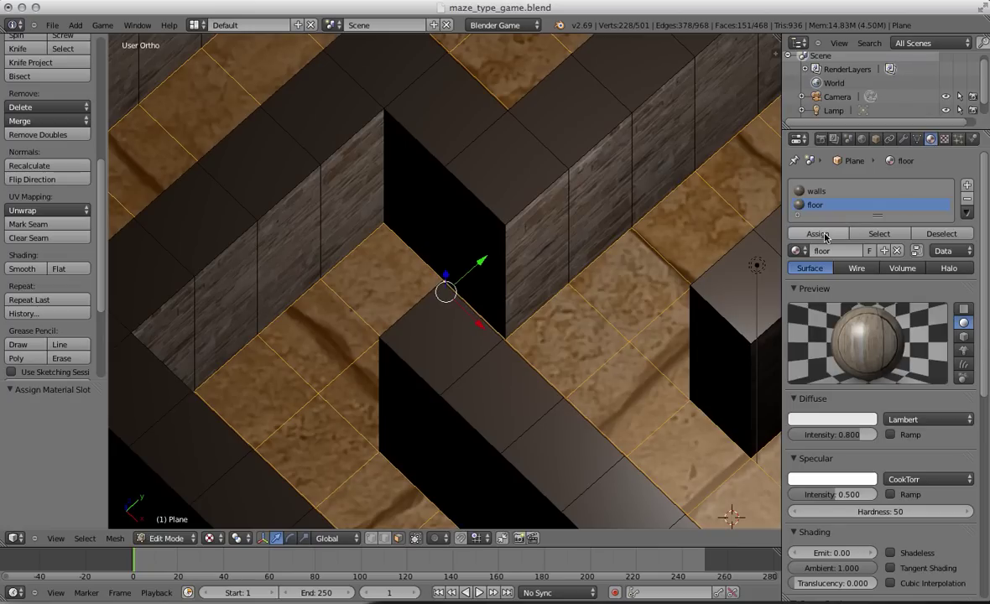
scroll(452, 311, up, 2)
scroll(452, 311, down, 8)
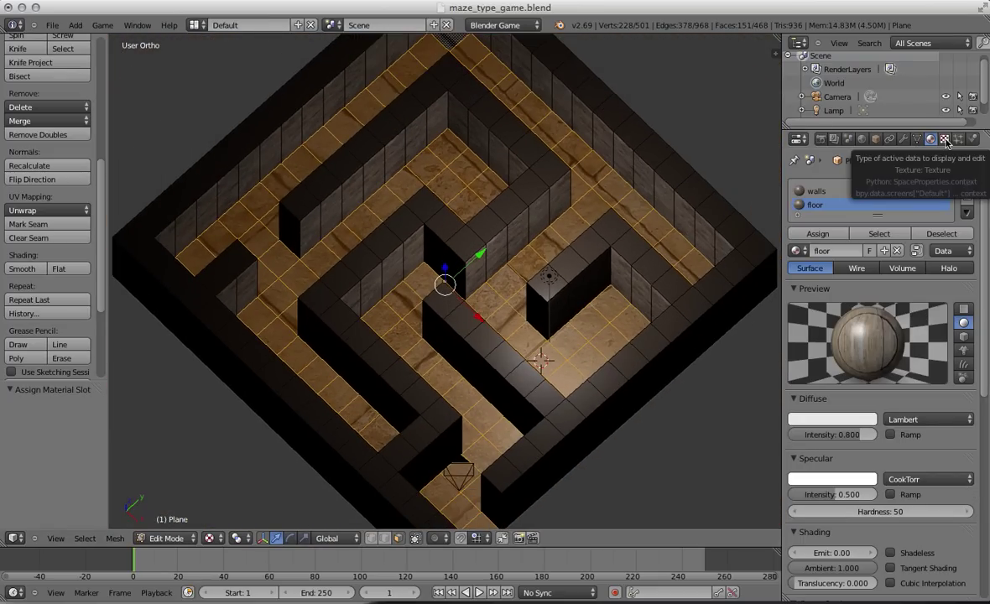
- Set the floor_image texture's mapping size to 3 on the X, Y and Z axes
click(944, 140)
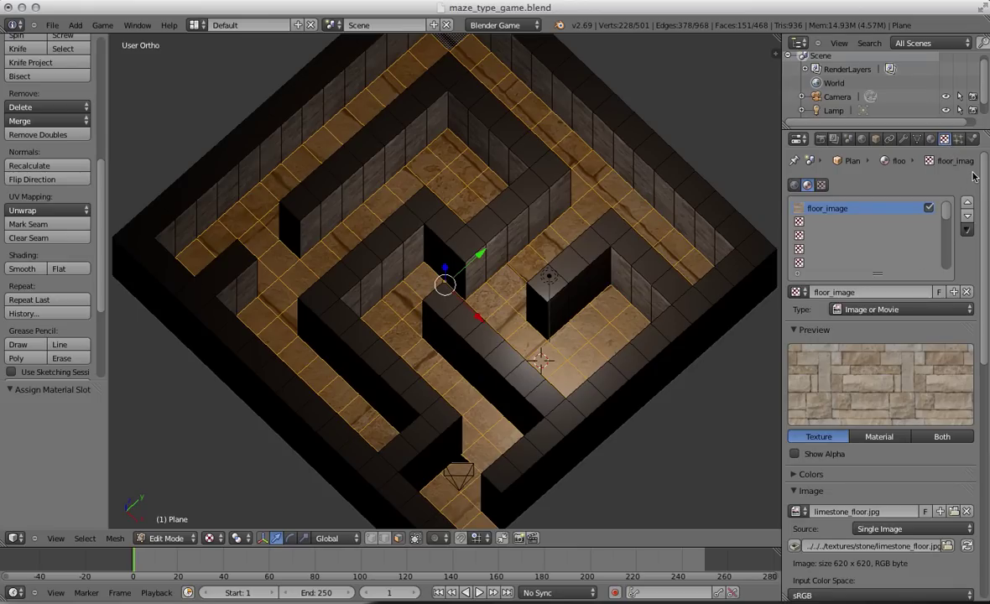
drag(986, 174, 951, 415)
click(942, 353)
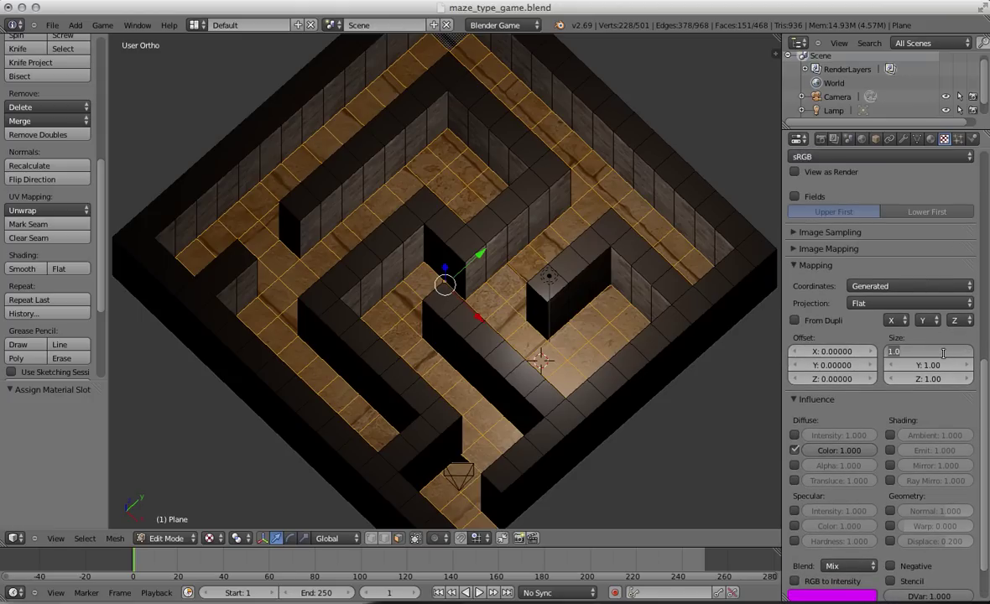
key(Tab)
text(3)
key(Tab)
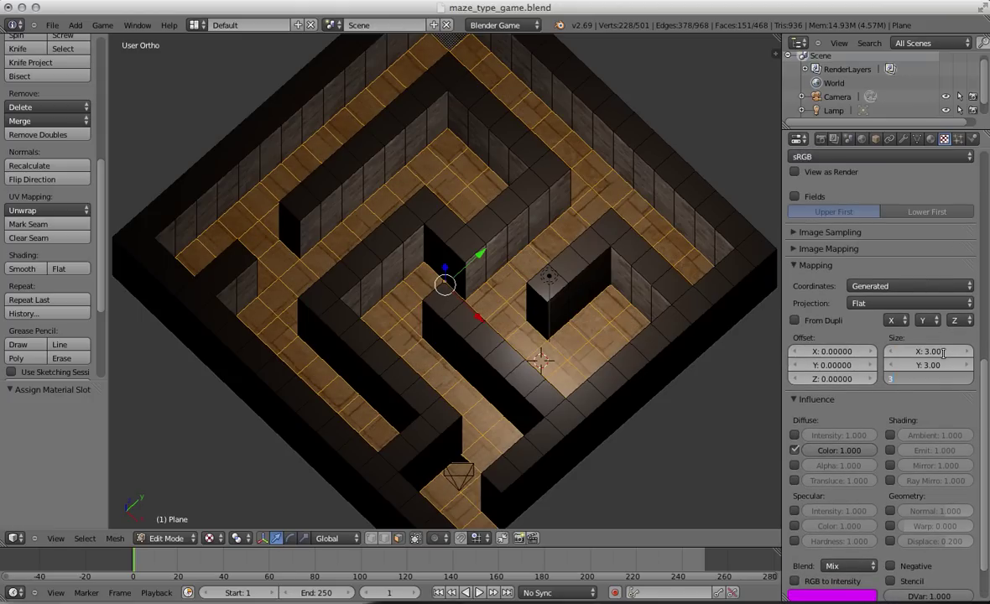
key(Tab)
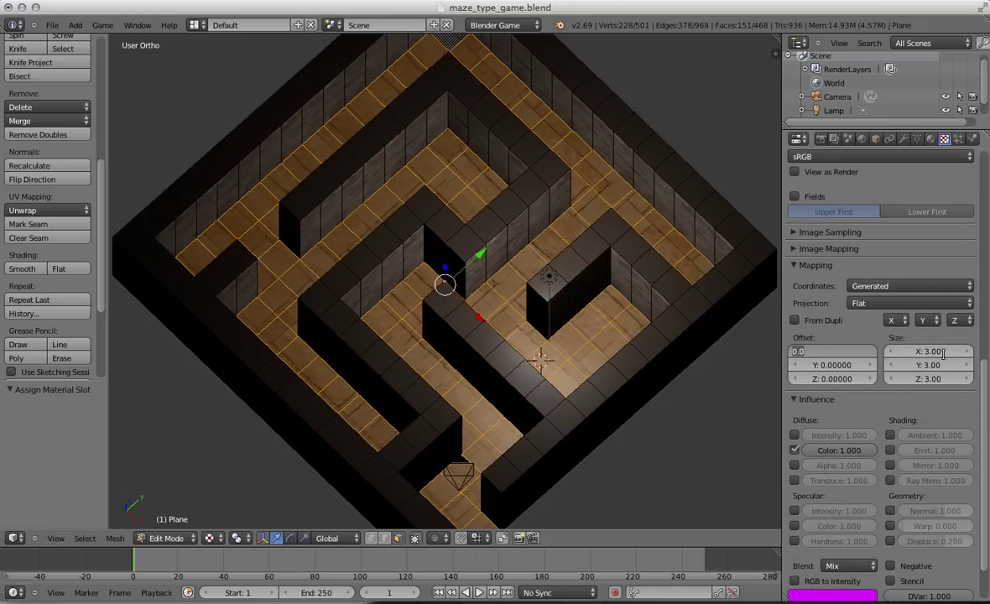
key(Return)
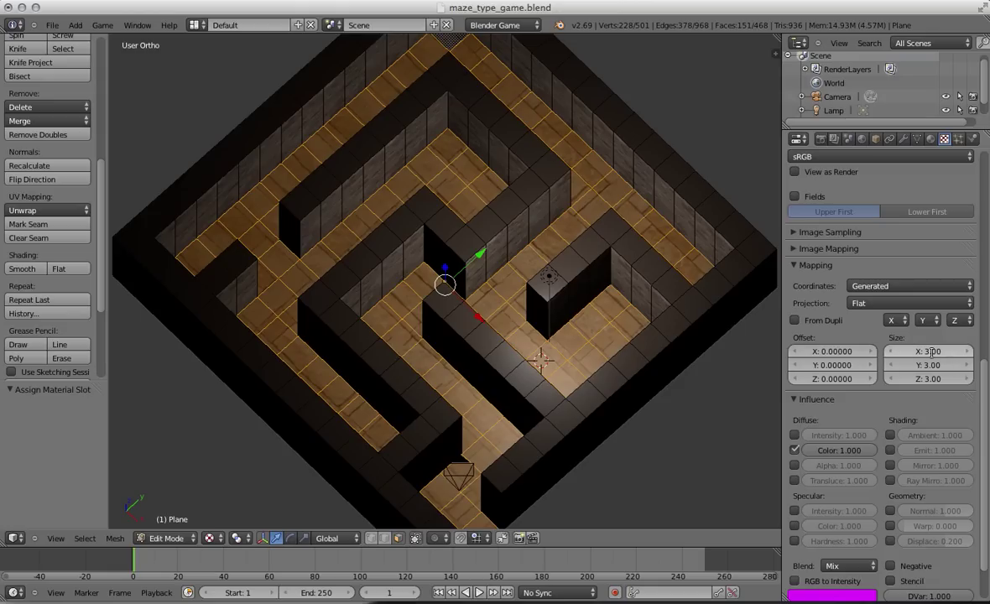
- Set the floor_image texture's mapping size to 5 on the X, Y and Z axes
click(931, 352)
key(Tab)
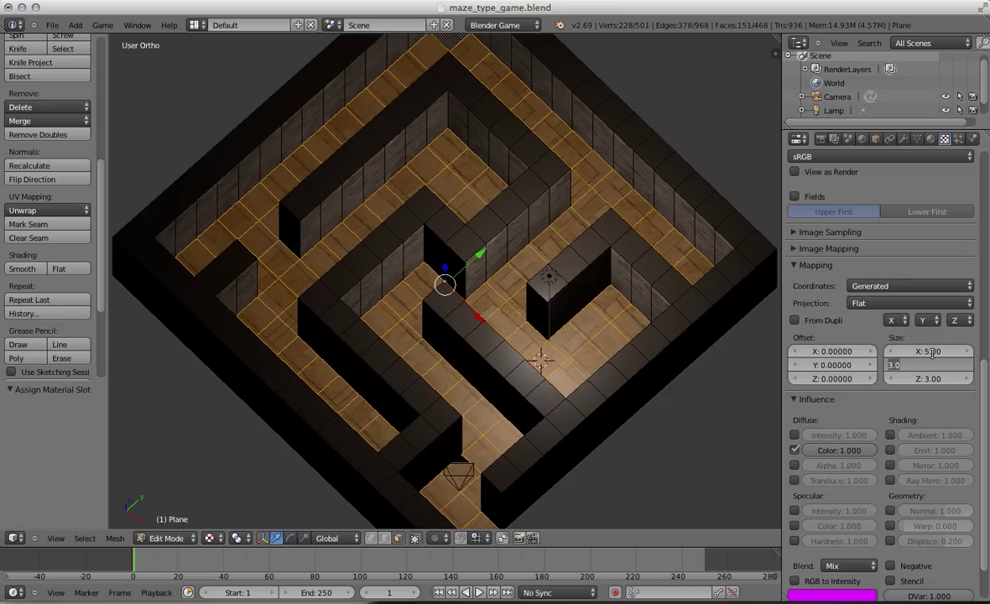
key(Tab)
text(5)
key(Tab)
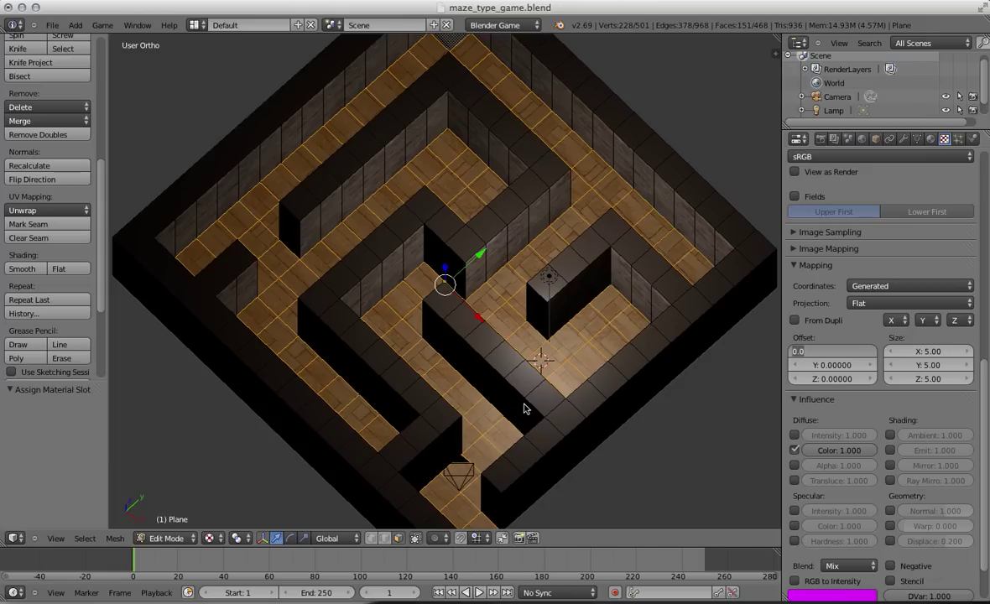
- Add a plane to the maze mesh at the 3D cursor while staying in Edit Mode
mouse_move(485, 375)
middle_down()
mouse_move(504, 364)
mouse_move(506, 336)
mouse_move(471, 376)
middle_up()
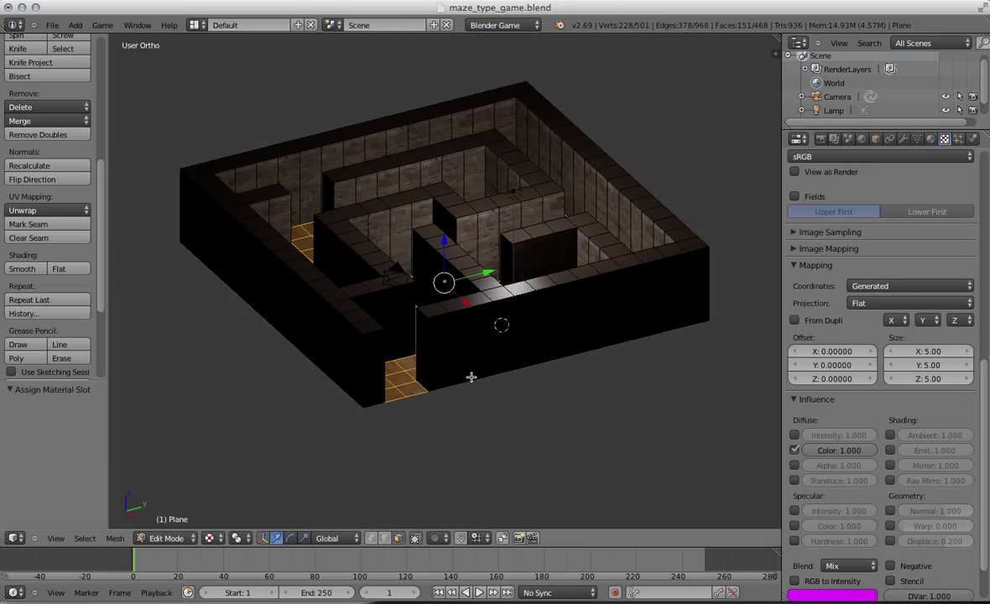
scroll(665, 287, up, 4)
middle_drag(665, 287, 634, 299)
scroll(638, 307, down, 3)
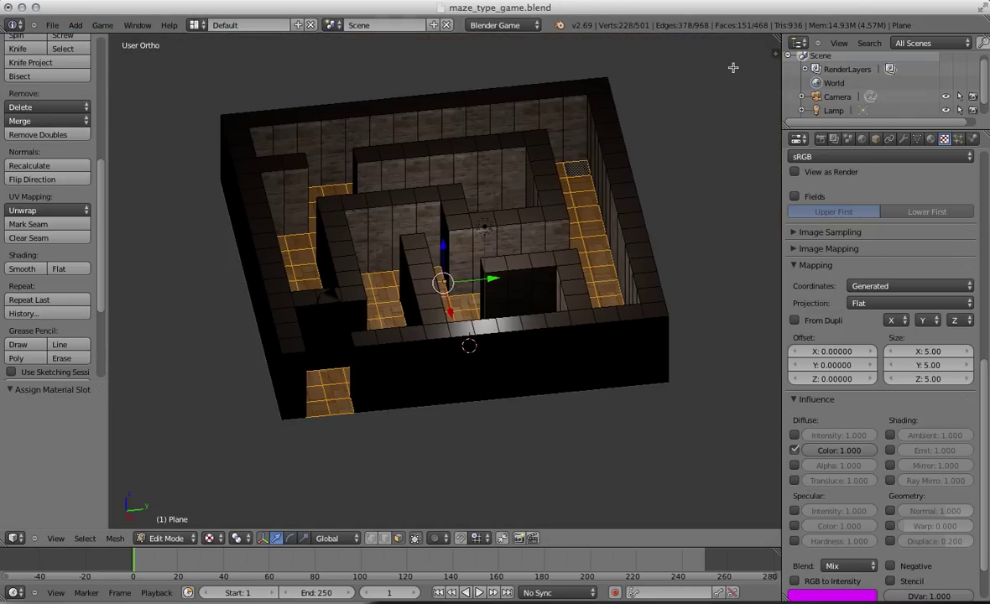
click(76, 26)
mouse_move(90, 39)
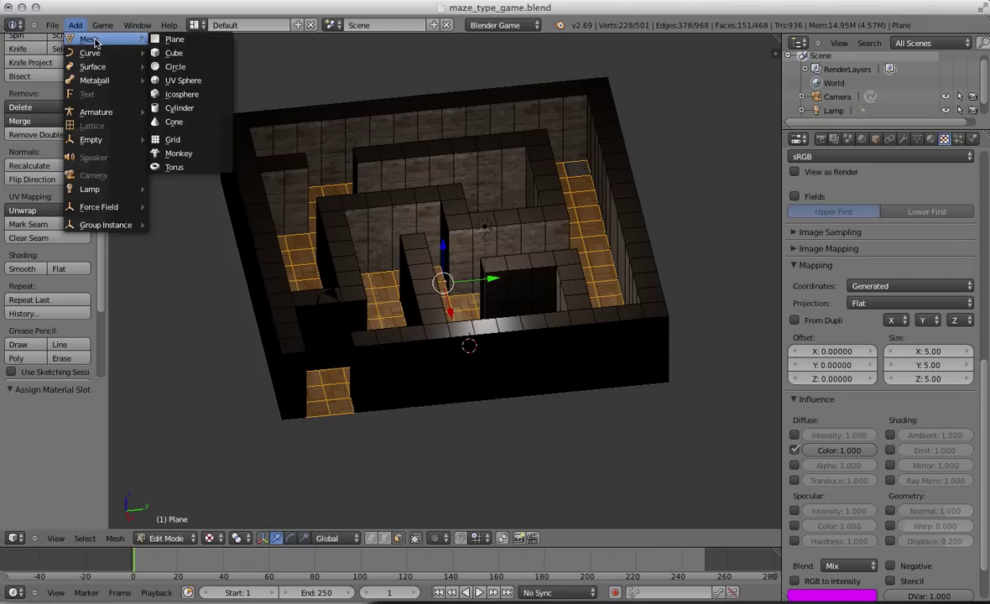
click(199, 41)
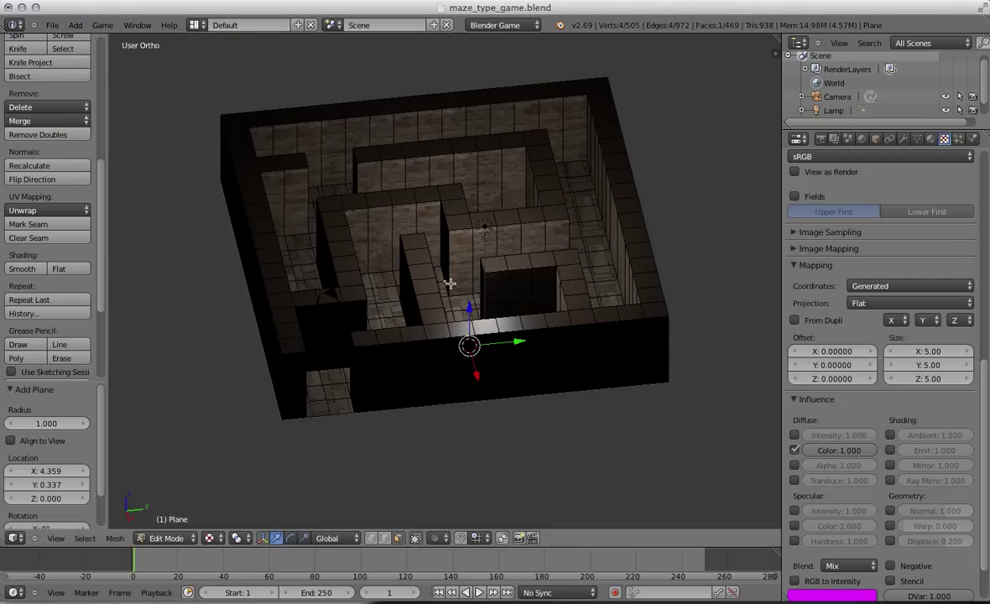
- In top view, move the new plane about -3.67 along X towards the maze's centre
click(56, 541)
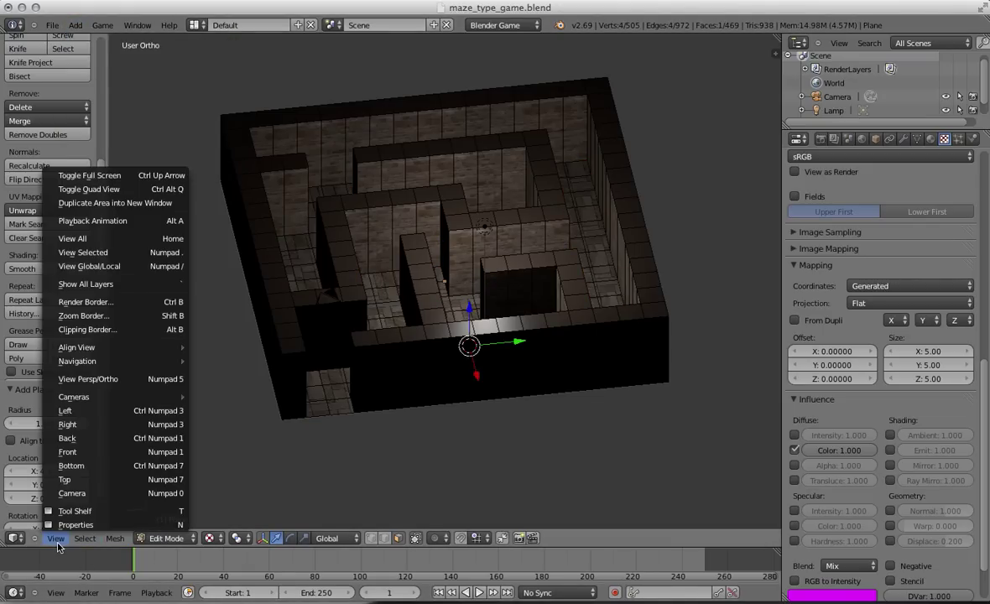
click(67, 479)
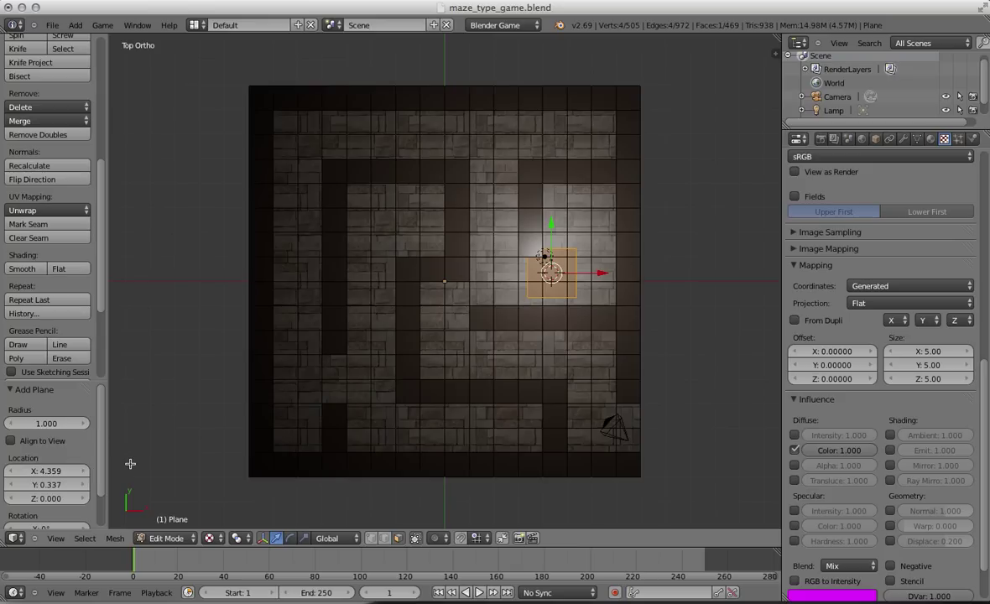
middle_drag(544, 256, 545, 275)
click(55, 537)
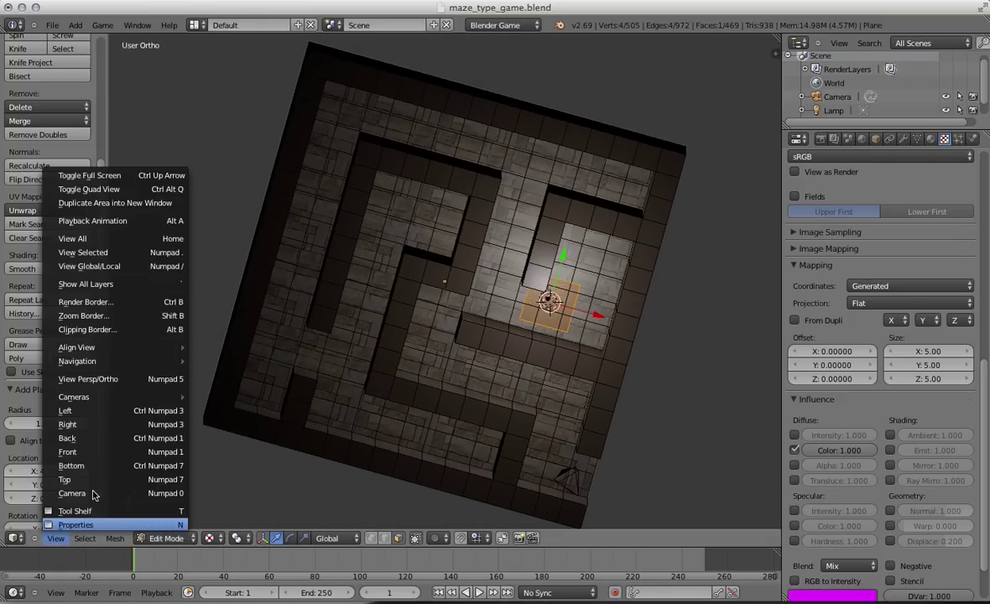
click(88, 442)
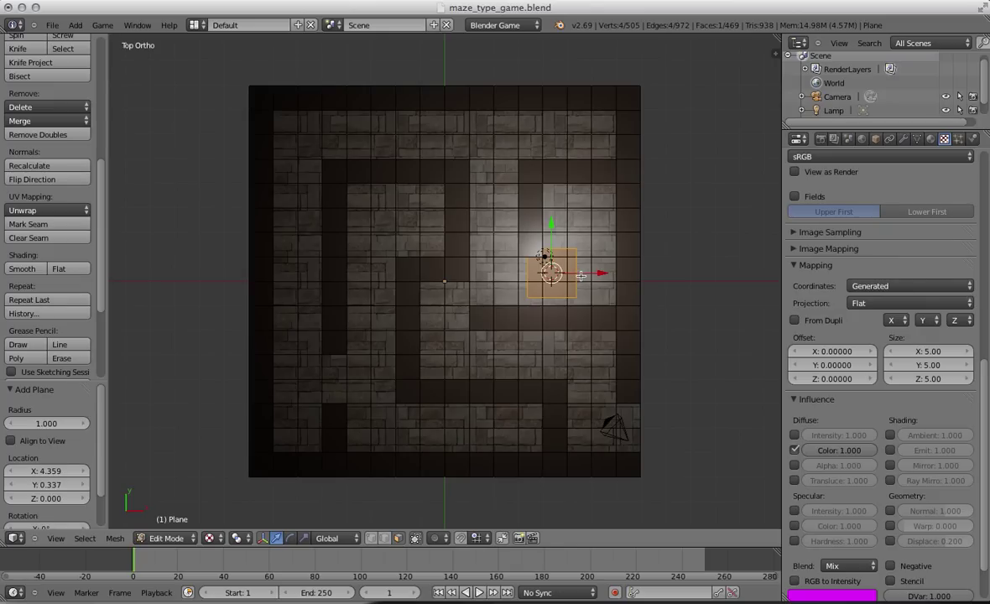
drag(582, 275, 491, 283)
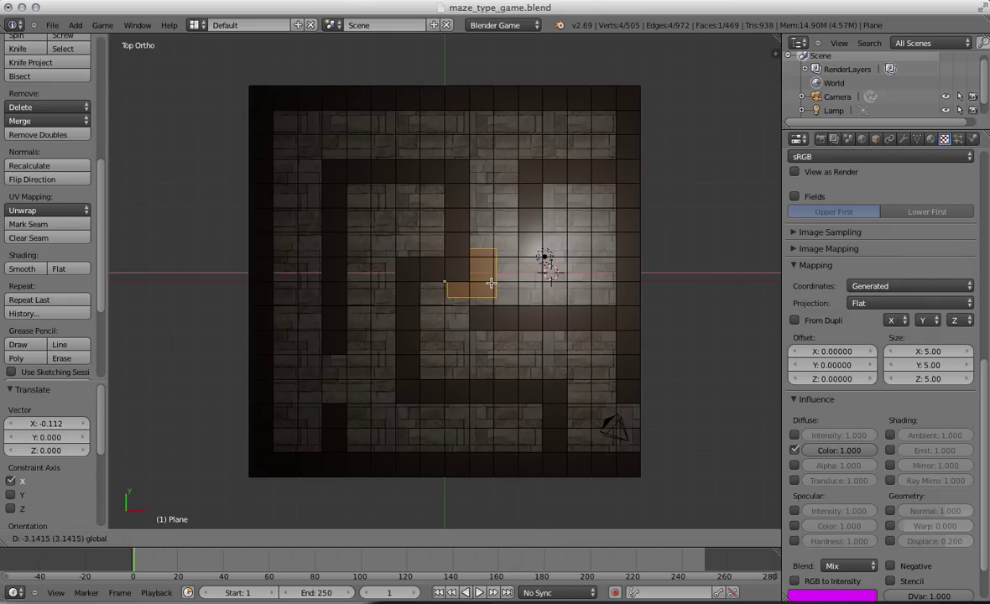
click(491, 282)
- Scale the plane by about 8.7 and centre it on the maze, shifting it about -0.34 along Y
key(s)
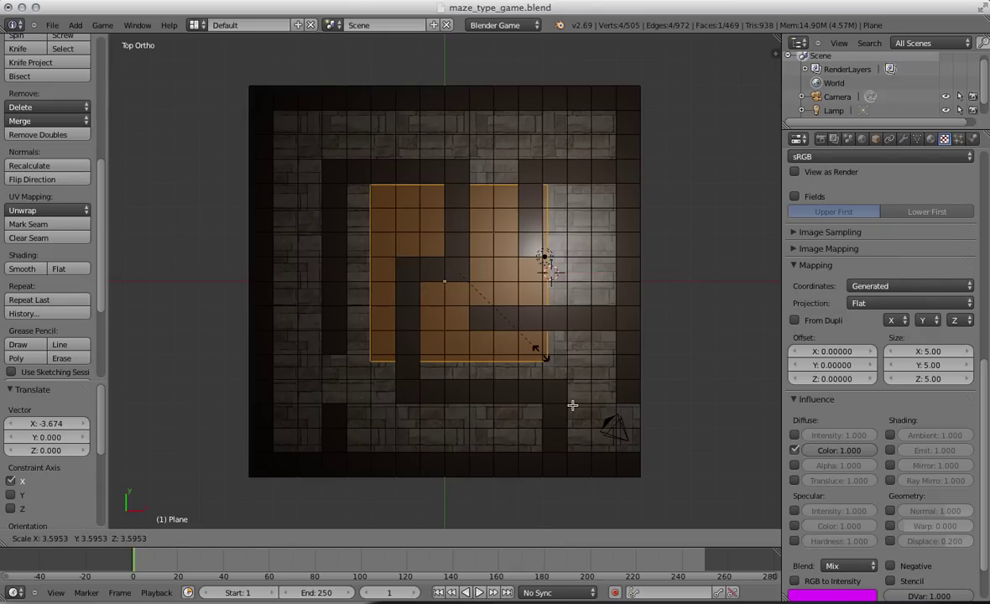
click(649, 477)
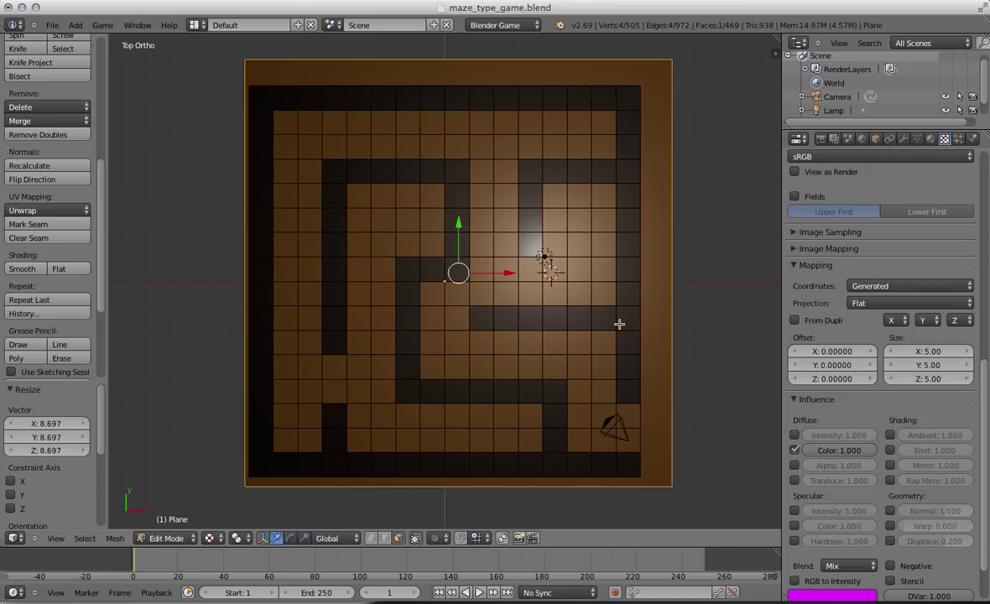
drag(483, 274, 450, 253)
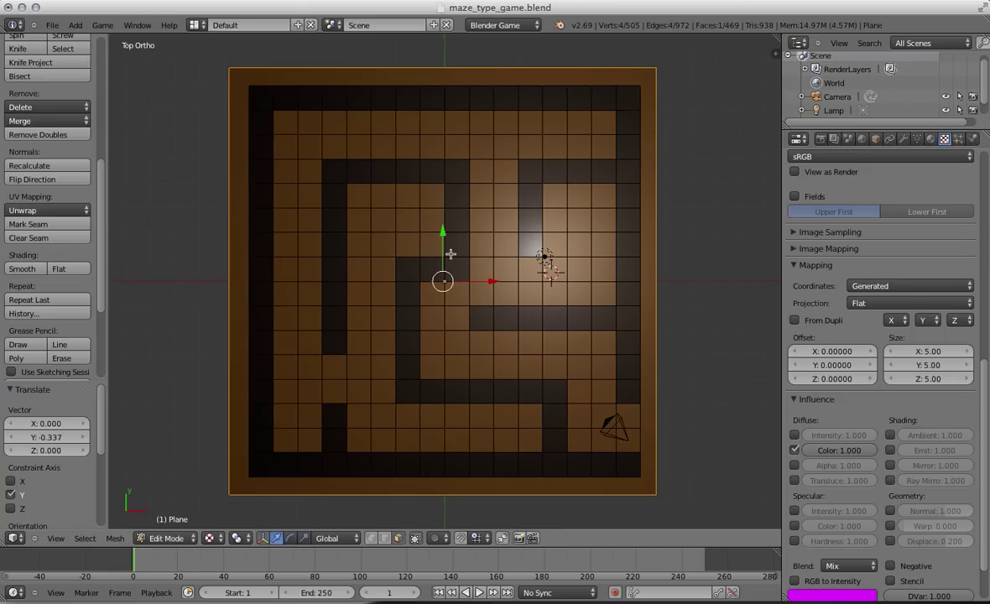
- Raise the plane about 3.35 along Z to cover the maze walls as a ceiling and return to Object Mode
middle_drag(424, 329, 443, 243)
drag(443, 244, 452, 173)
click(452, 173)
middle_drag(452, 173, 460, 235)
scroll(379, 268, up, 3)
scroll(446, 311, down, 2)
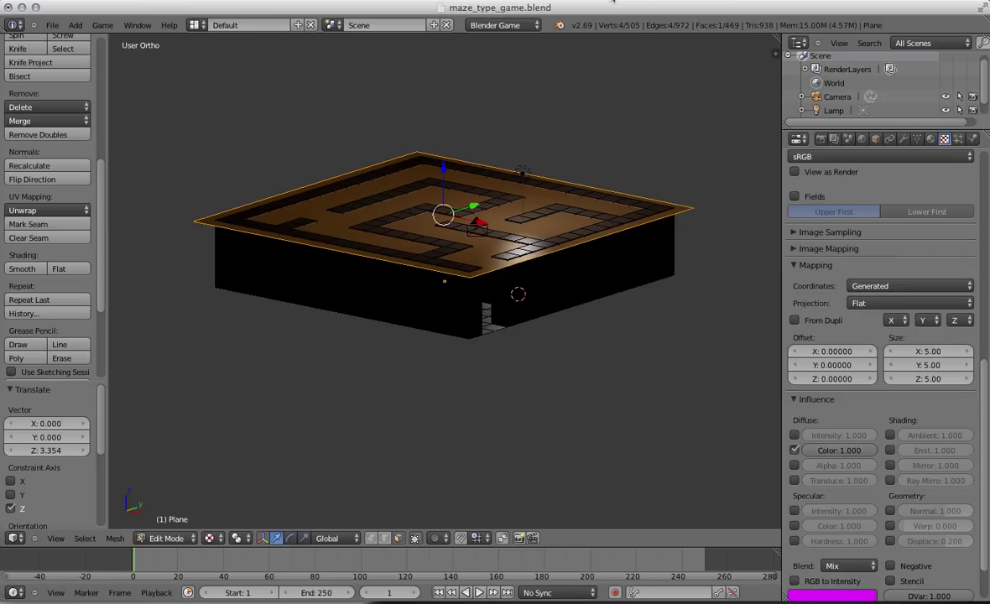
click(178, 538)
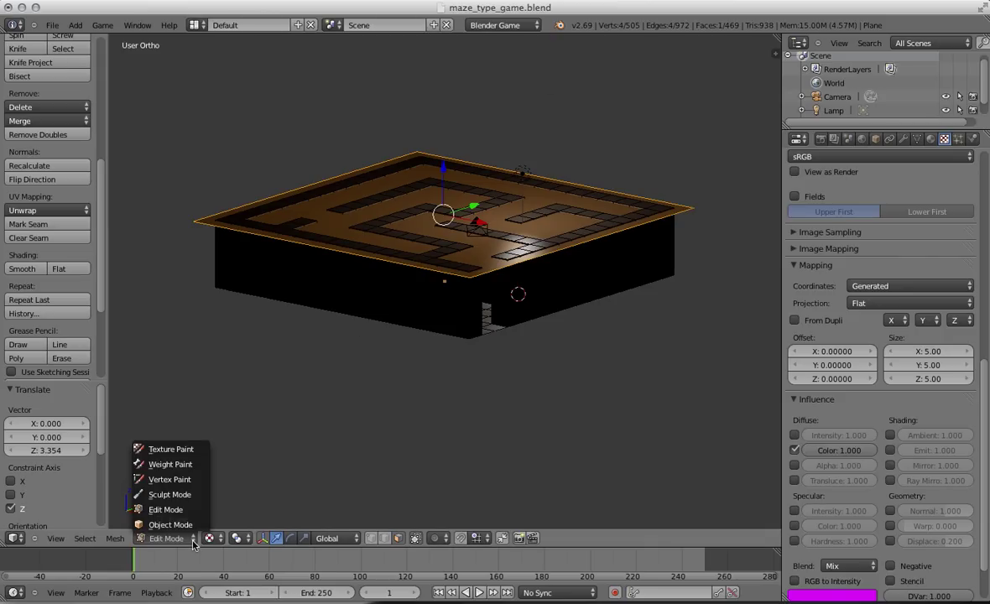
click(172, 523)
click(606, 0)
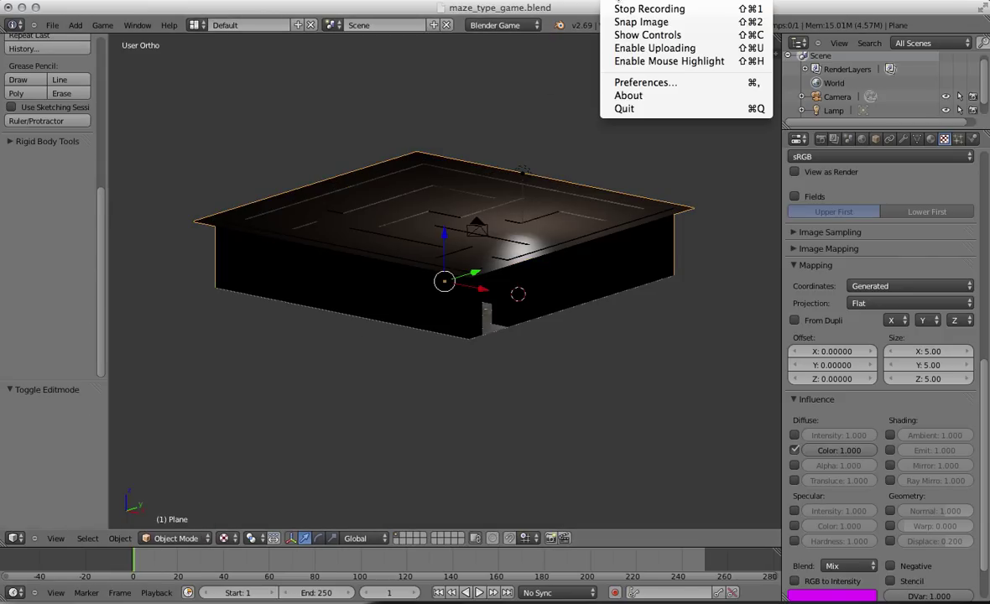
click(640, 7)
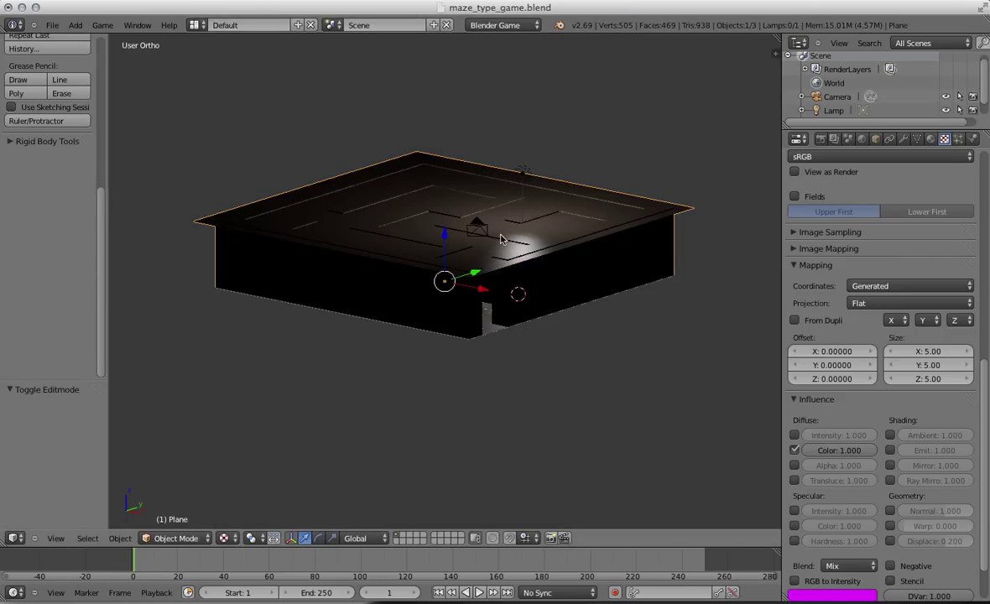